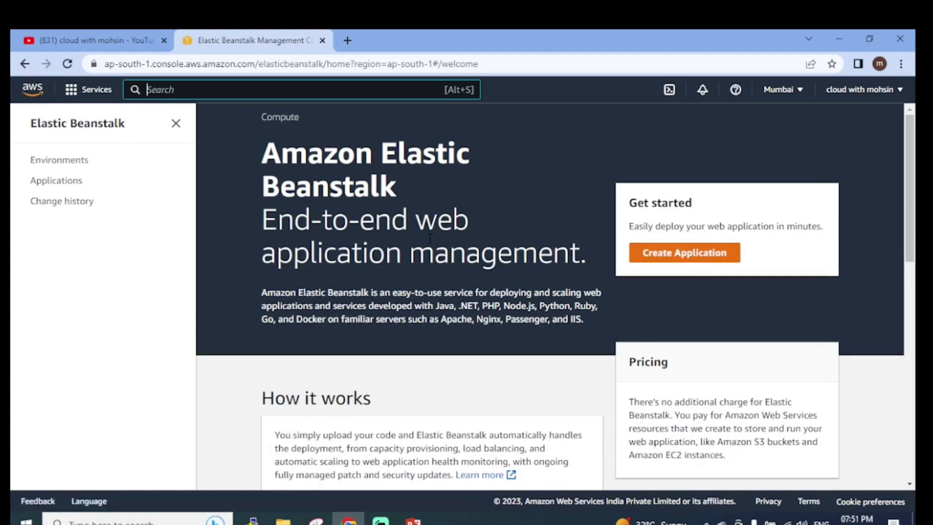
Review the Elastic Beanstalk welcome page, covering how it works, pricing, and benefits and features.
scroll(430, 273, "down", 3)
scroll(583, 269, "down", 4)
scroll(593, 253, "up", 3)
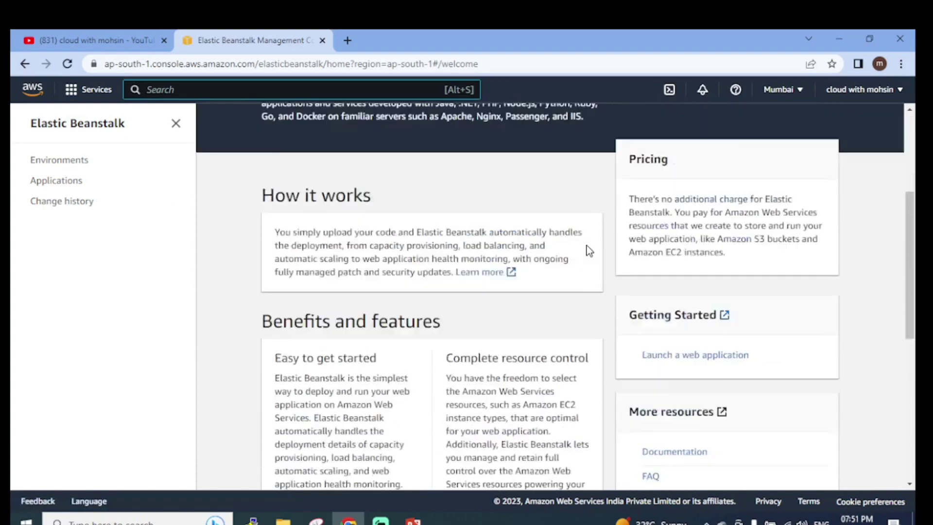
scroll(559, 214, "up", 4)
scroll(556, 210, "down", 3)
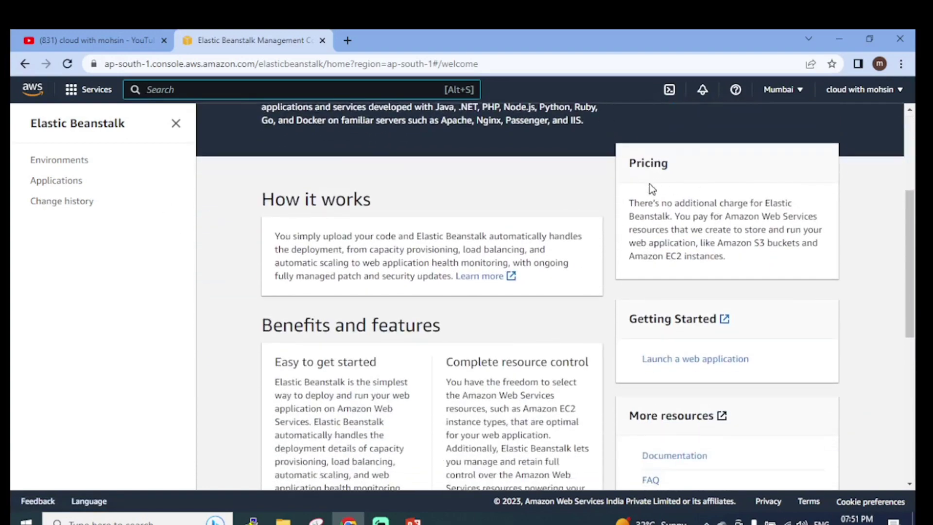
scroll(651, 201, "down", 1)
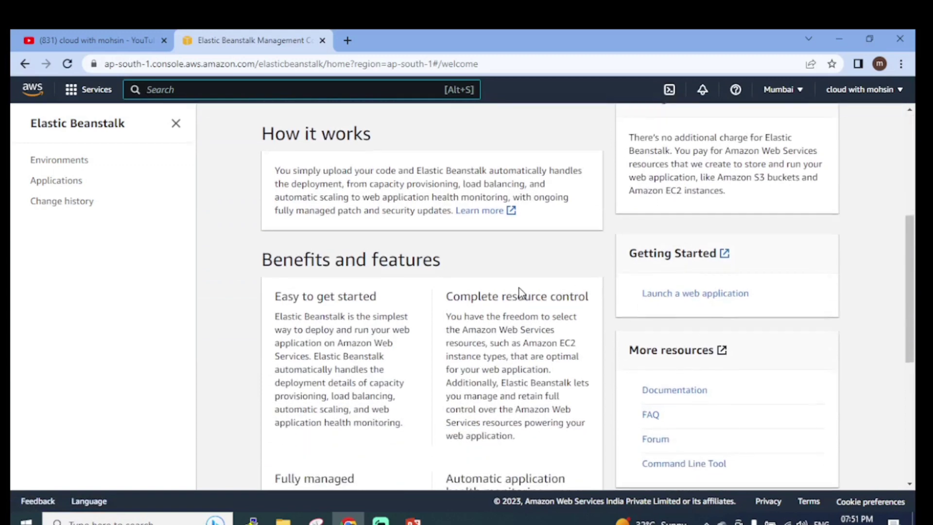
scroll(519, 290, "up", 3)
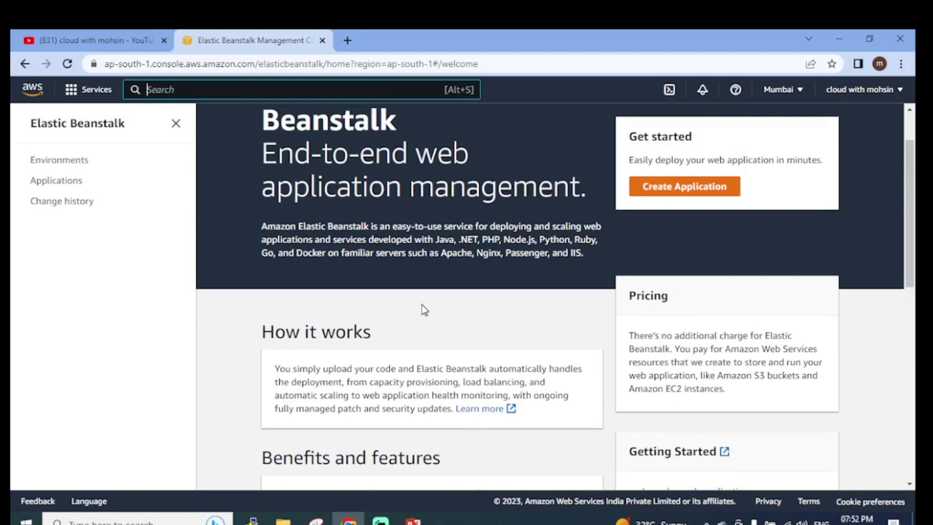
scroll(118, 241, "up", 1)
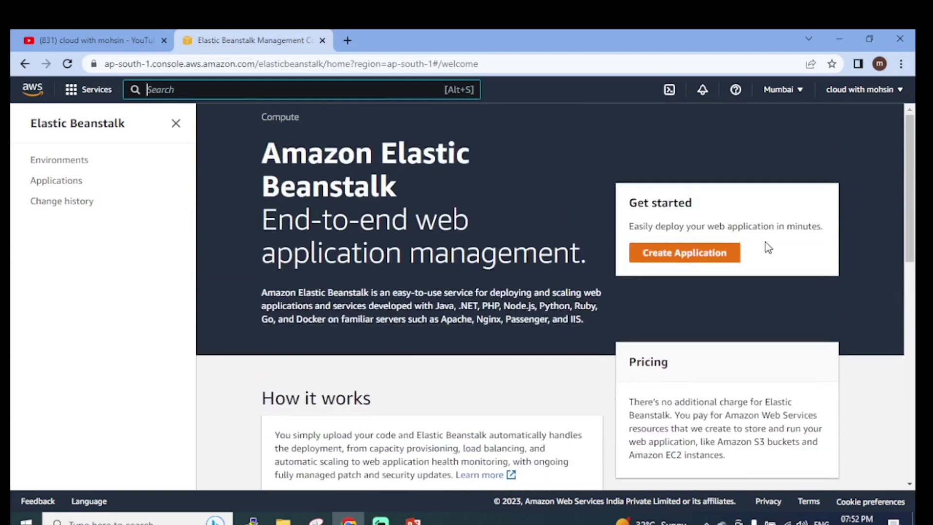
Start creating a new Elastic Beanstalk web app and name the application my1stELB.
left_click(670, 257)
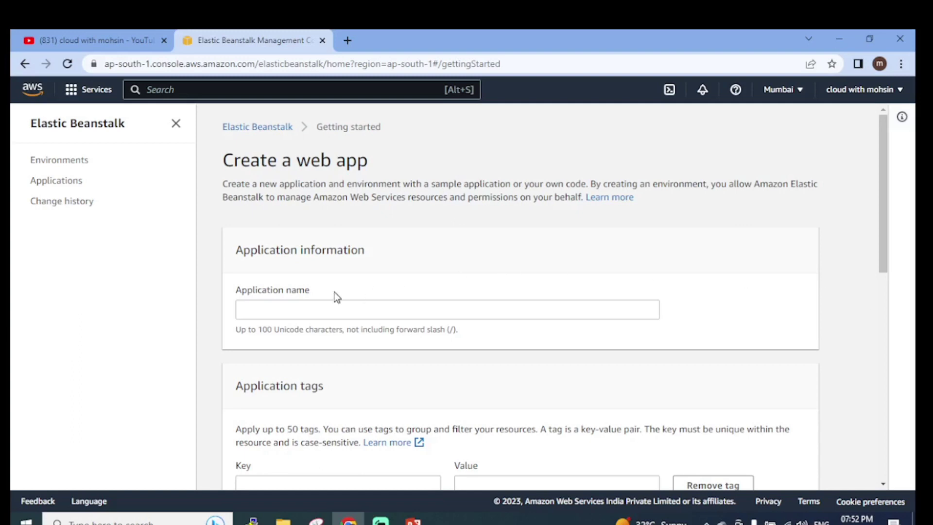
left_click(333, 310)
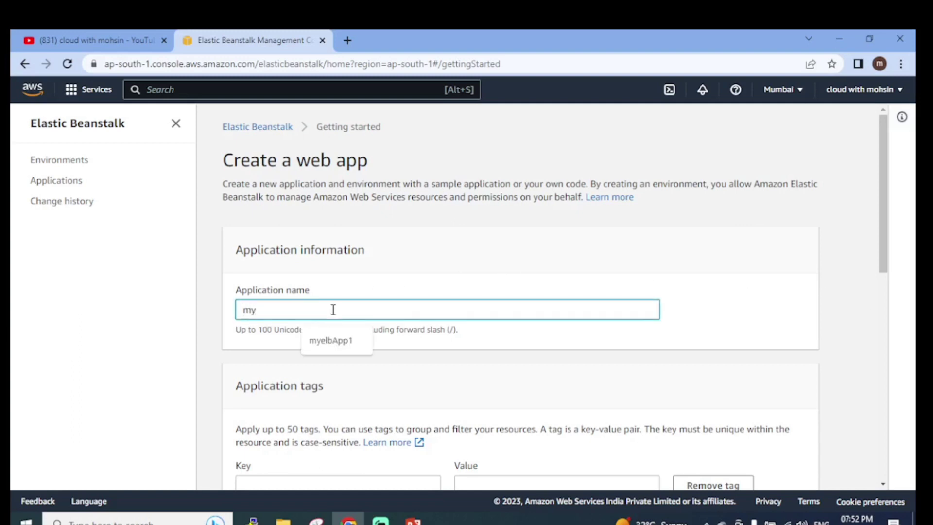
type("my1stELB")
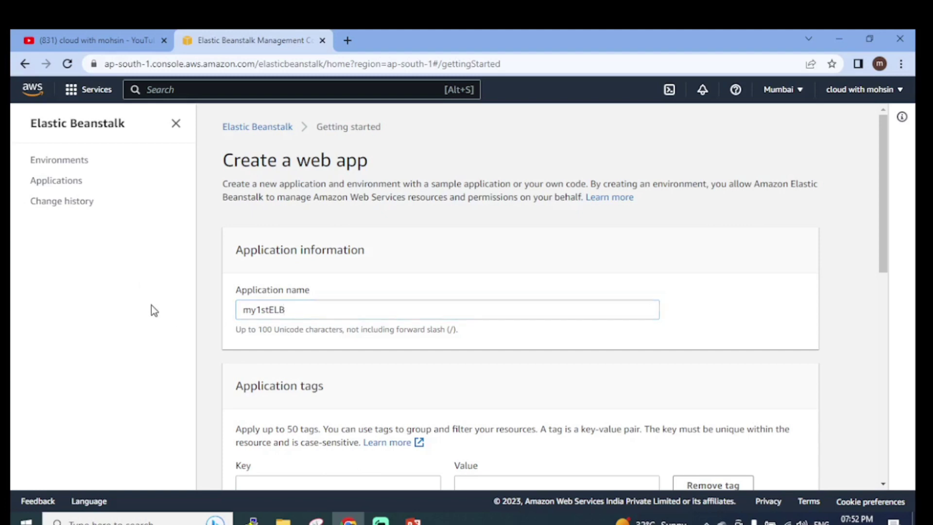
left_click(268, 326)
Try to use Name as the key of the first application tag.
scroll(291, 350, "down", 4)
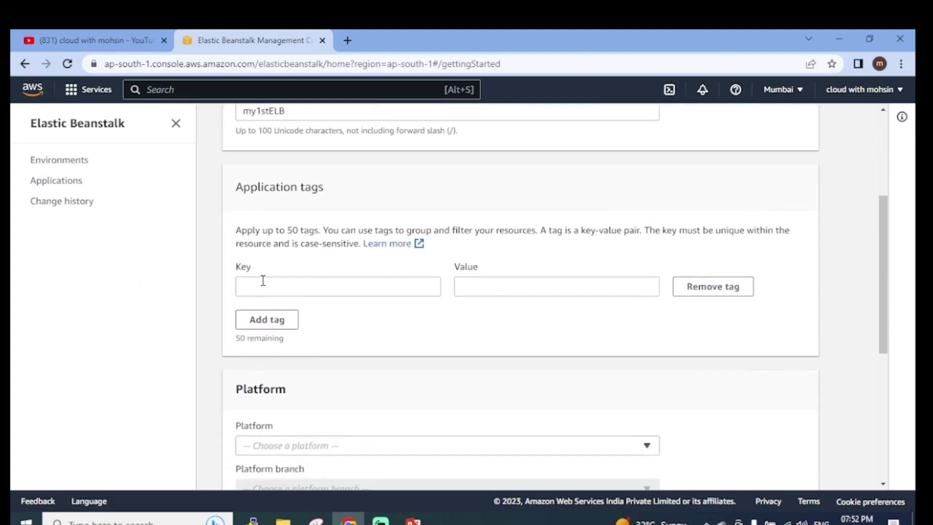
left_click(312, 288)
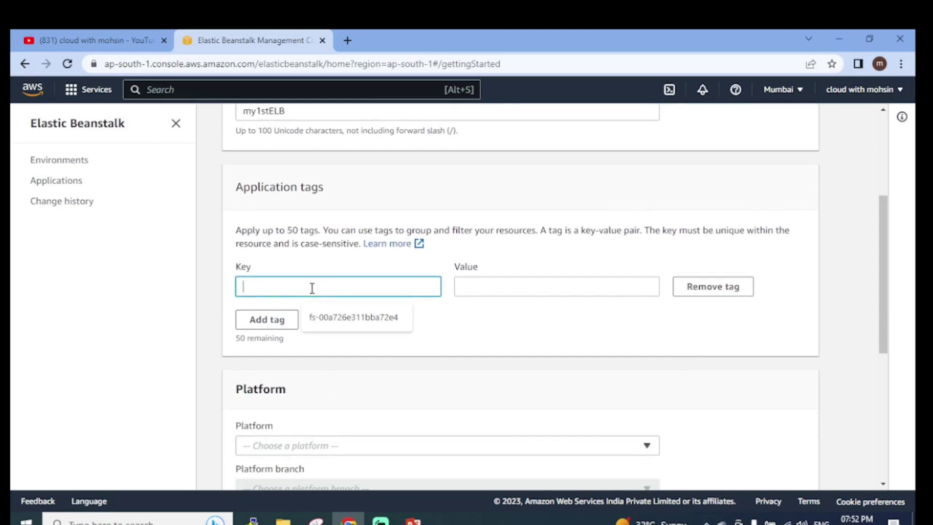
type("Name")
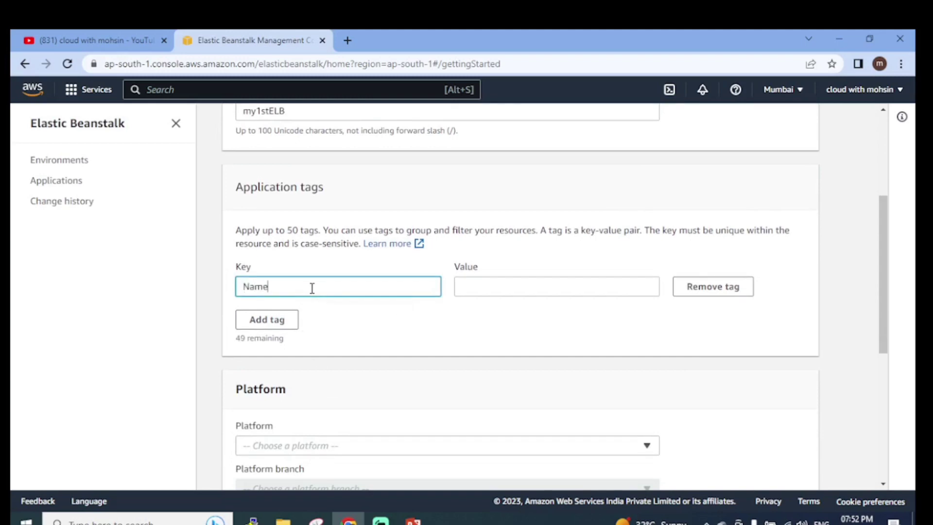
left_click(482, 317)
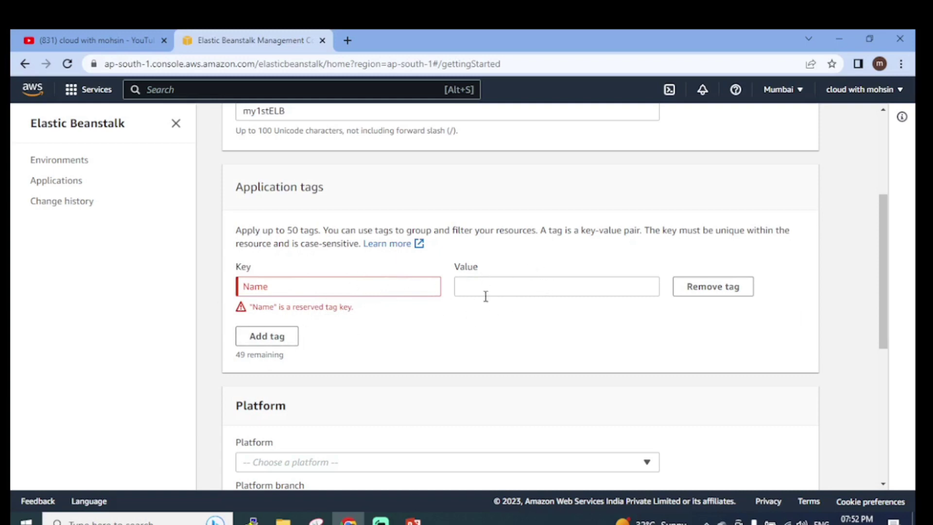
Replace the application tag's key with Department and set its value to IT.
left_click_drag(313, 291, 167, 288)
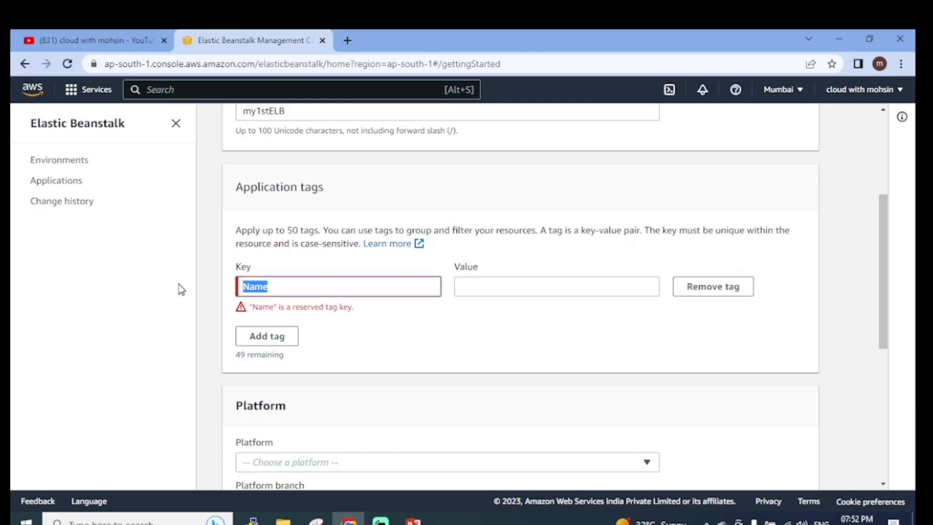
type("Department")
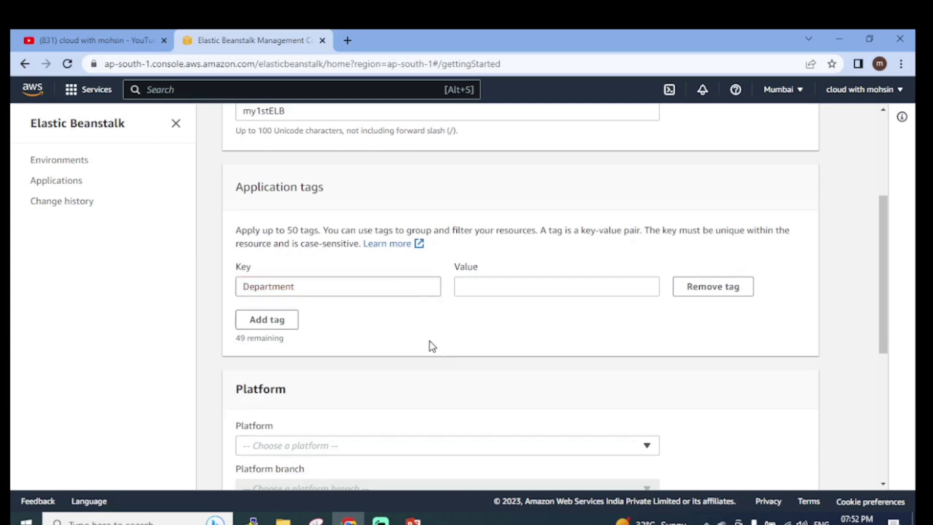
left_click(479, 286)
type("IT")
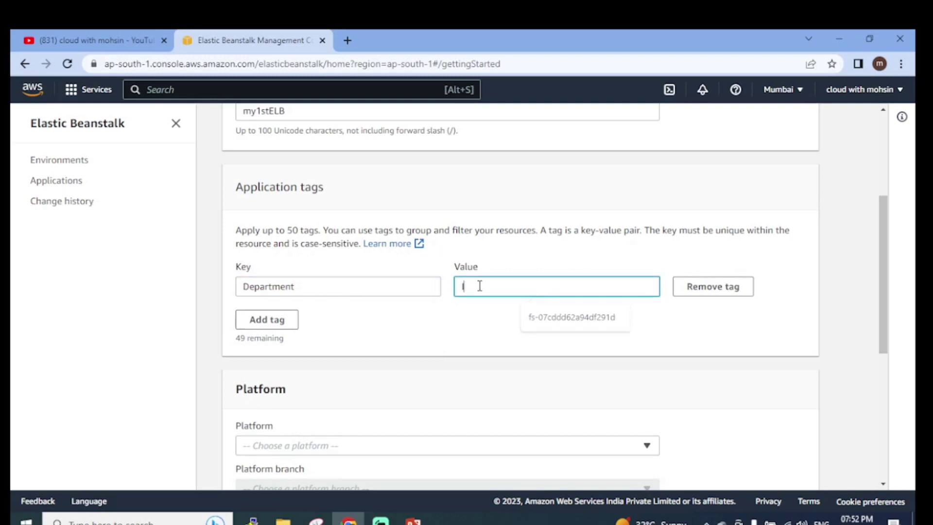
left_click(511, 319)
Choose Docker as the application's platform and check which platform branches it offers.
scroll(511, 318, "down", 4)
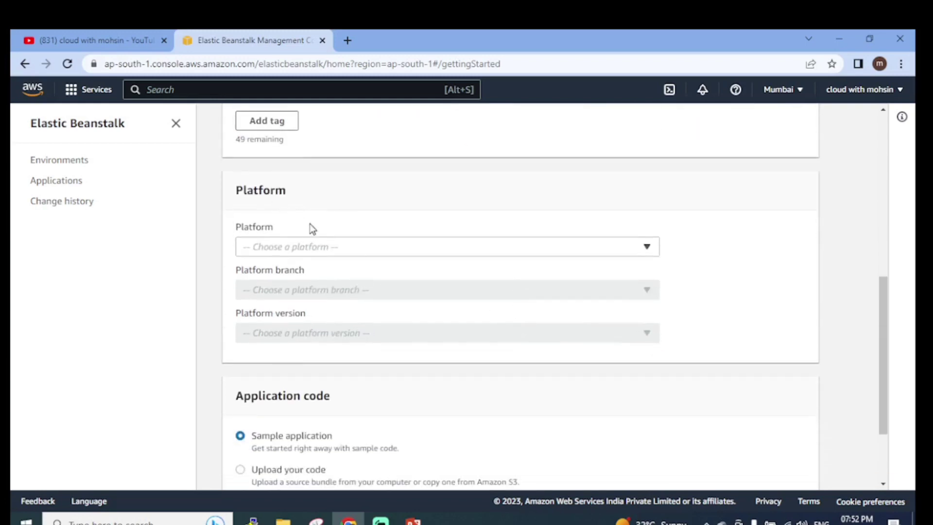
left_click(341, 249)
scroll(325, 296, "down", 2)
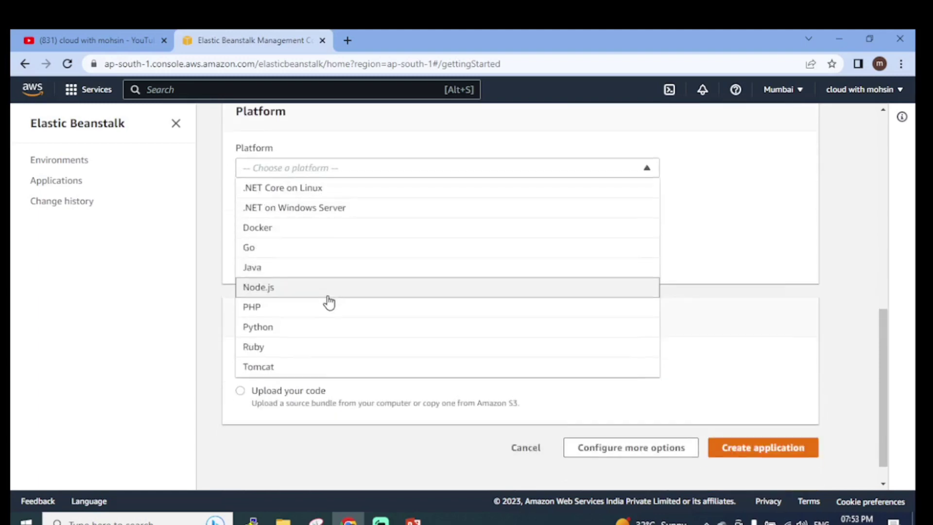
scroll(311, 250, "up", 2)
scroll(319, 300, "down", 1)
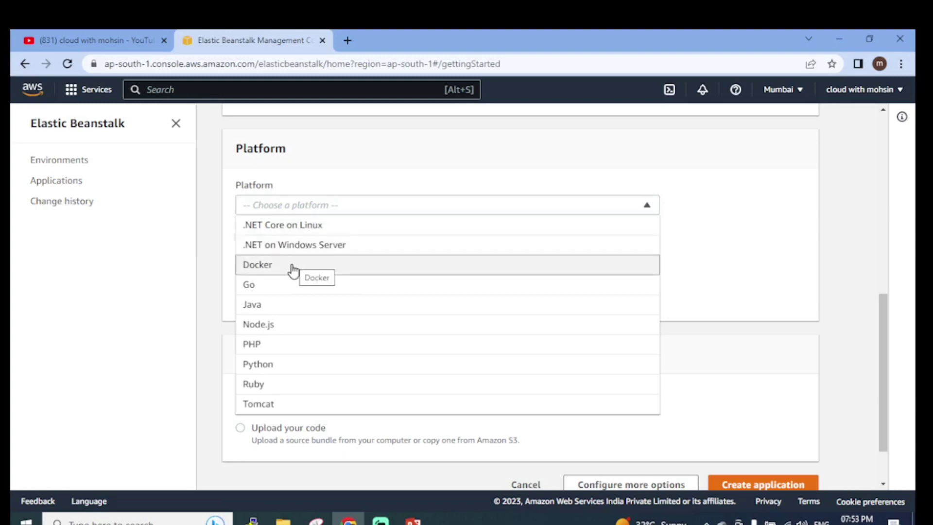
left_click(264, 269)
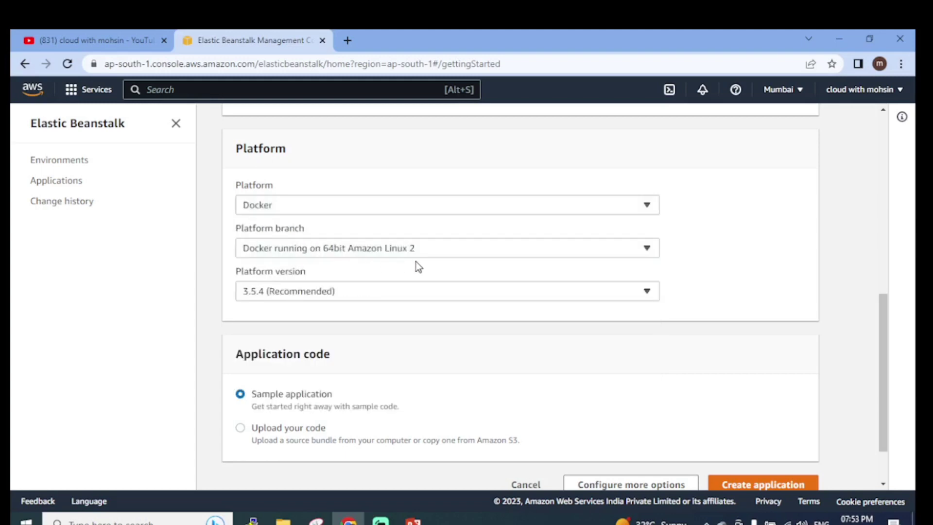
left_click(378, 253)
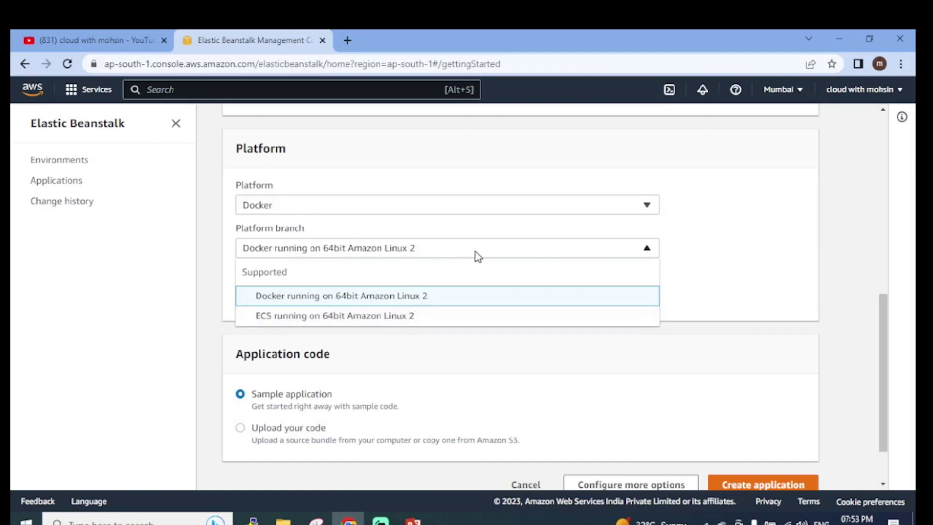
left_click(696, 255)
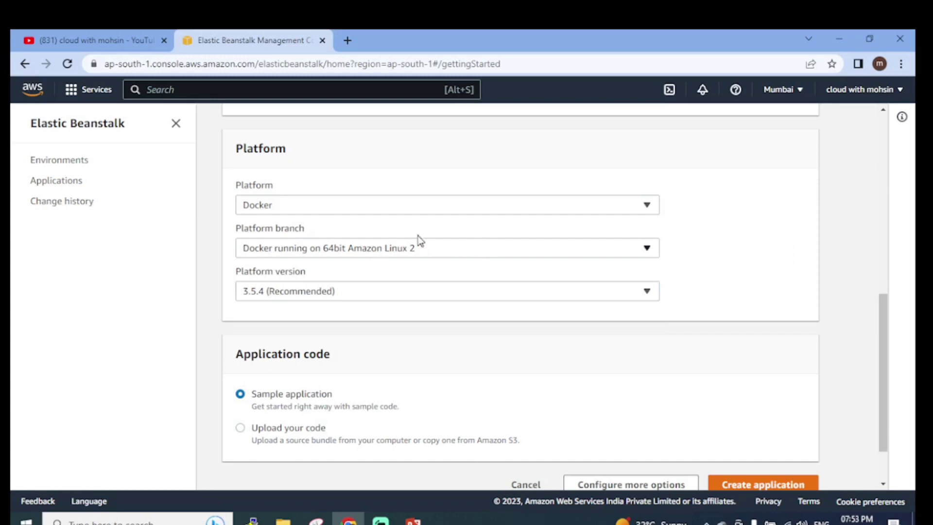
Switch the platform to Java and check its available platform branches.
left_click(397, 205)
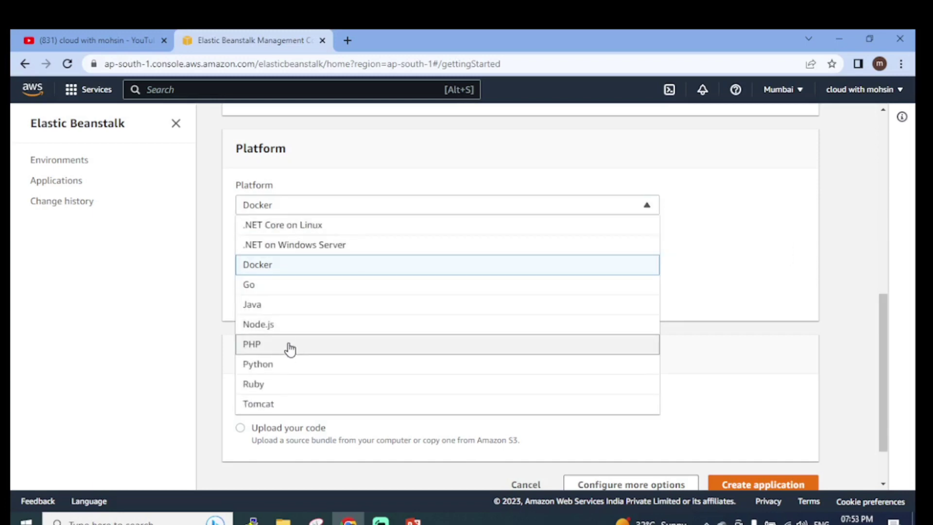
left_click(261, 305)
left_click(451, 248)
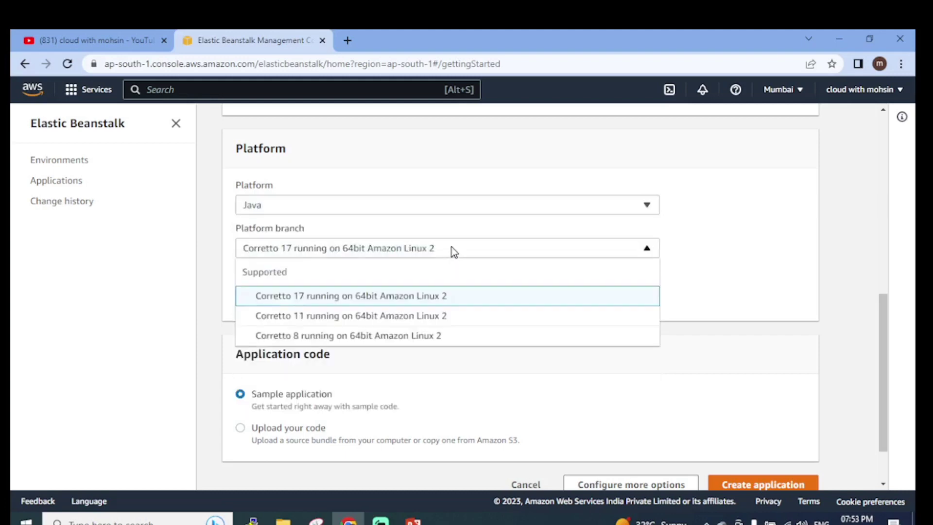
left_click(451, 248)
left_click(451, 248)
Switch the platform to PHP and look through its supported and deprecated branches.
left_click(367, 210)
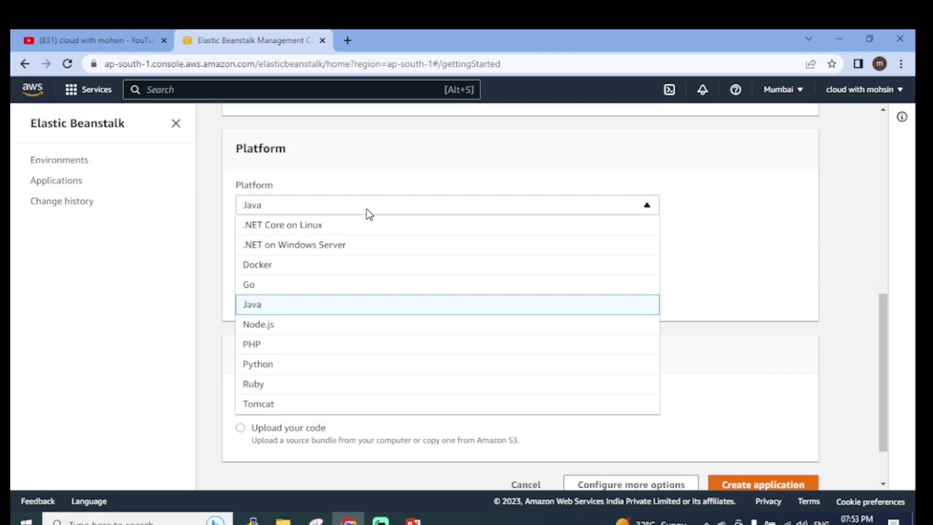
left_click(274, 346)
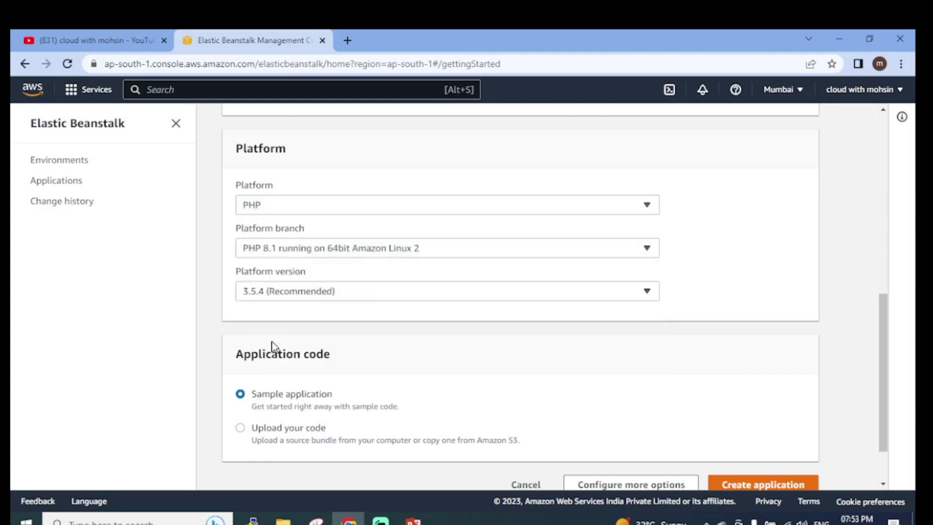
left_click(404, 251)
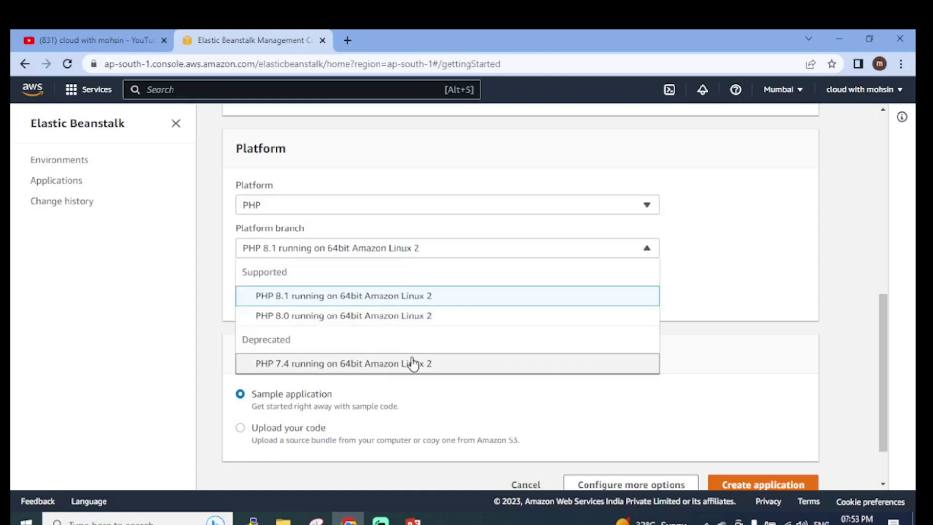
left_click(713, 310)
Switch the platform to .NET on Windows Server and check the IIS branches on offer.
left_click(428, 210)
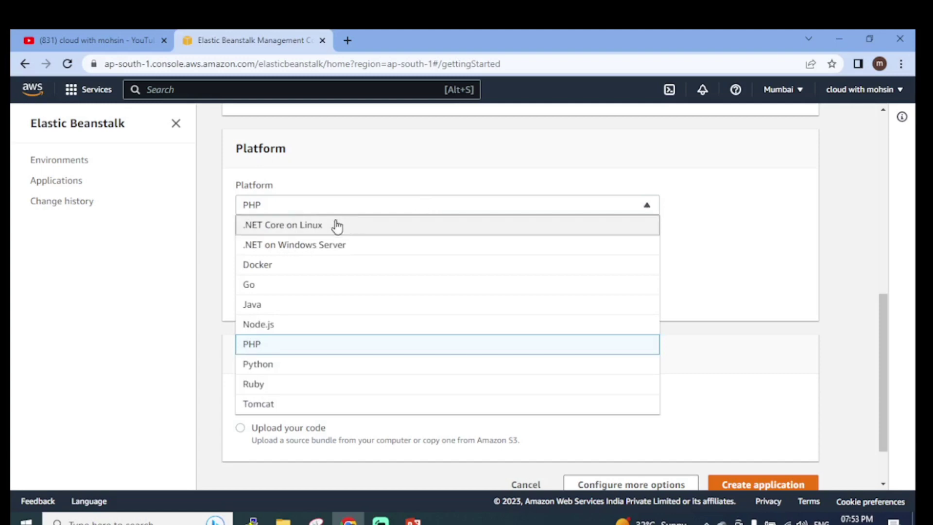
left_click(291, 246)
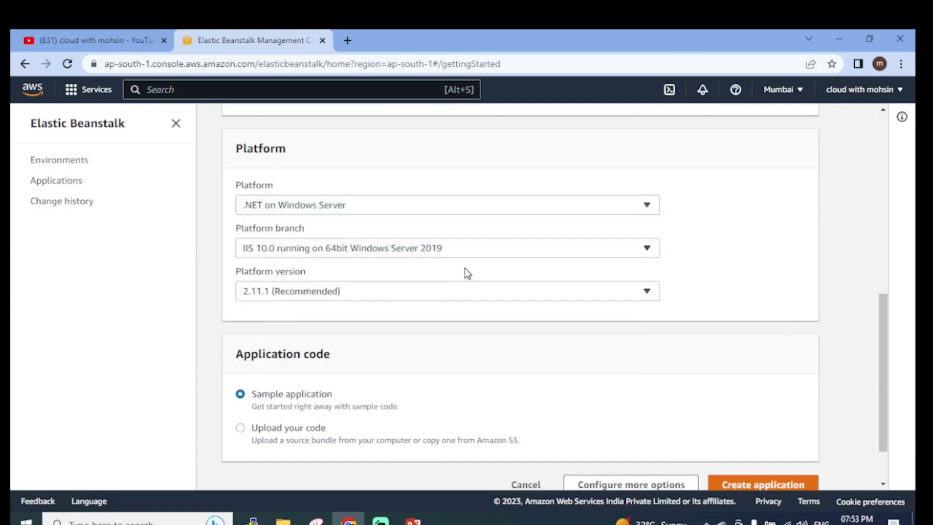
left_click(465, 247)
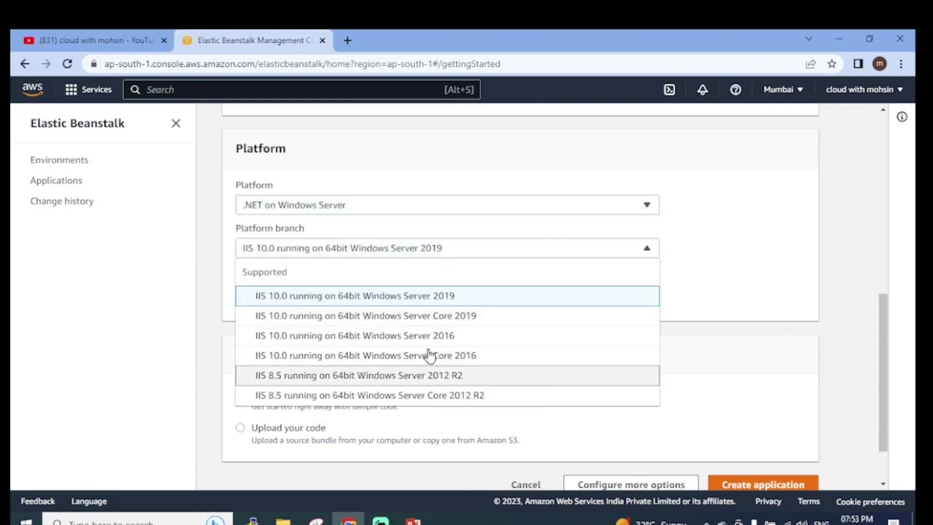
left_click(798, 235)
Switch the platform to Node.js and check its available platform branches.
left_click(536, 203)
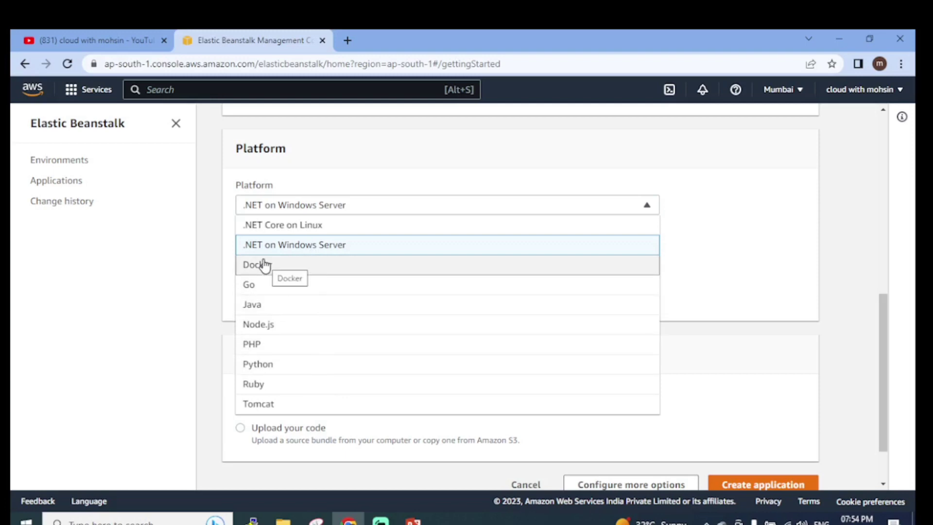
left_click(274, 326)
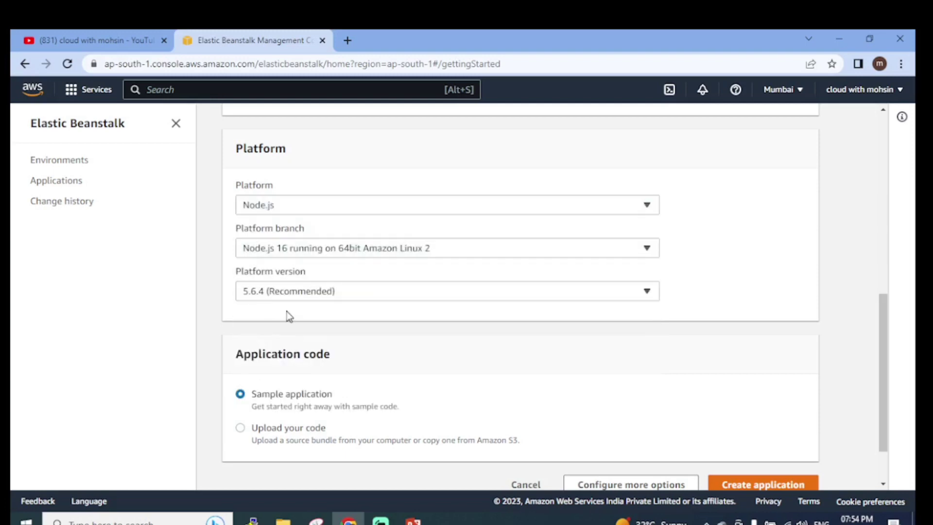
left_click(400, 249)
left_click(401, 249)
Set the platform to PHP with the branch PHP 8.1 running on 64bit Amazon Linux 2.
left_click(337, 205)
left_click(274, 347)
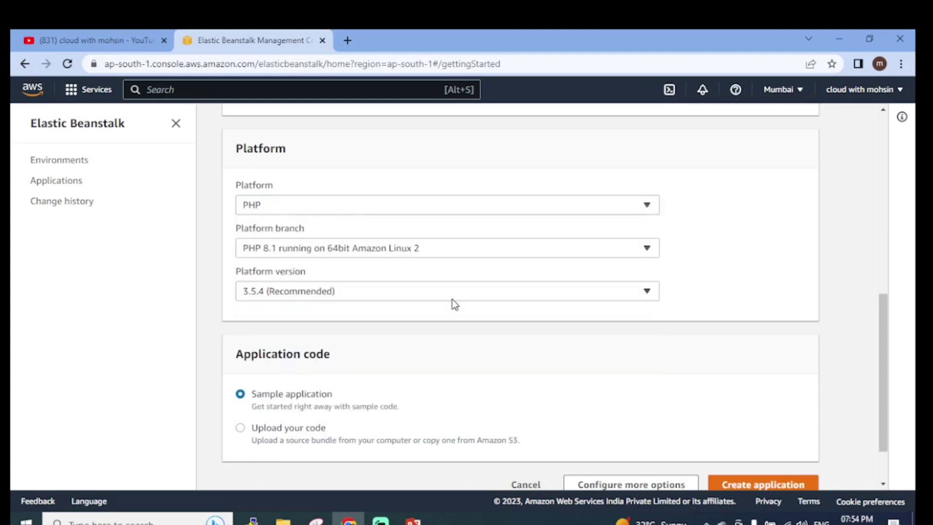
left_click(439, 248)
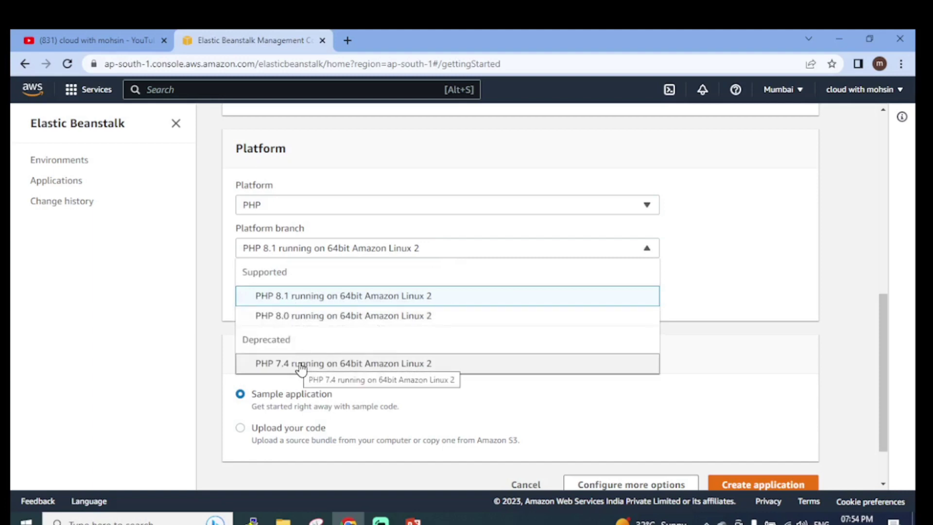
left_click(295, 299)
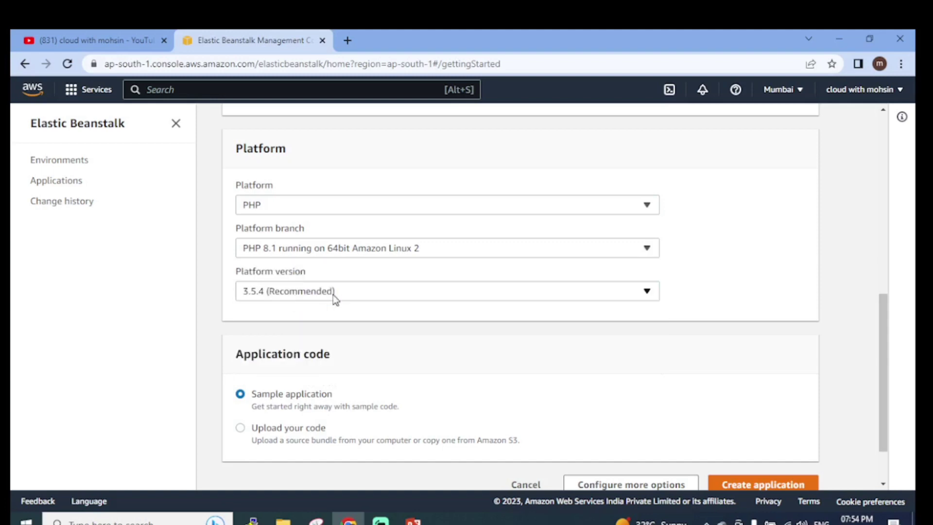
Keep platform version 3.5.4 (Recommended) and create the application with the sample application code.
scroll(381, 298, "down", 2)
left_click(302, 227)
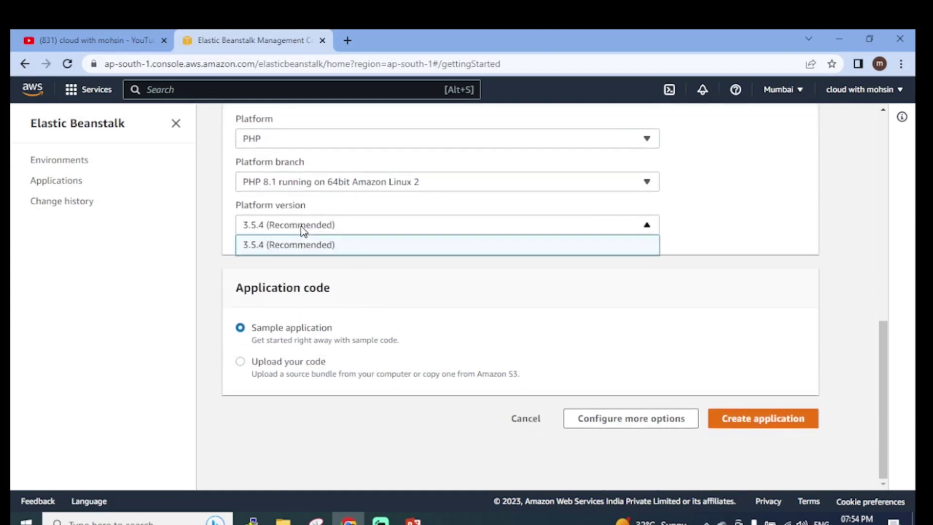
left_click(303, 229)
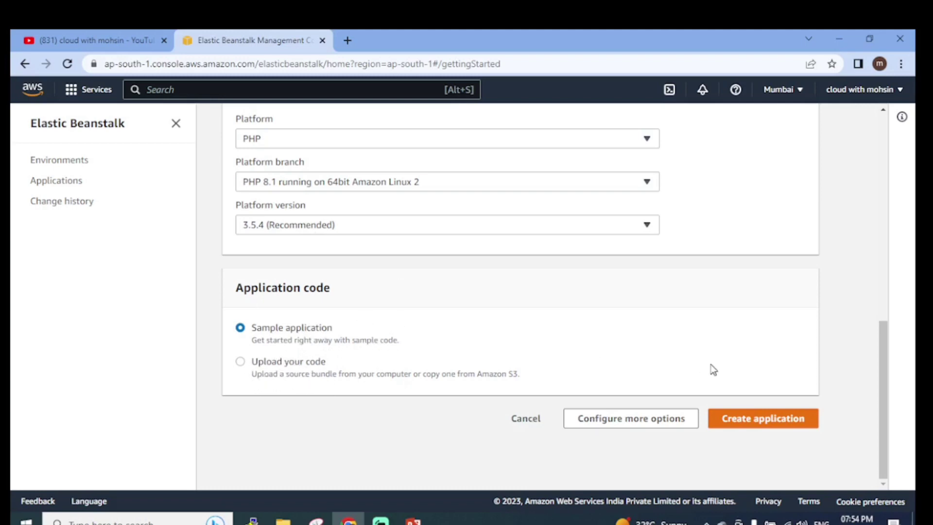
left_click(774, 421)
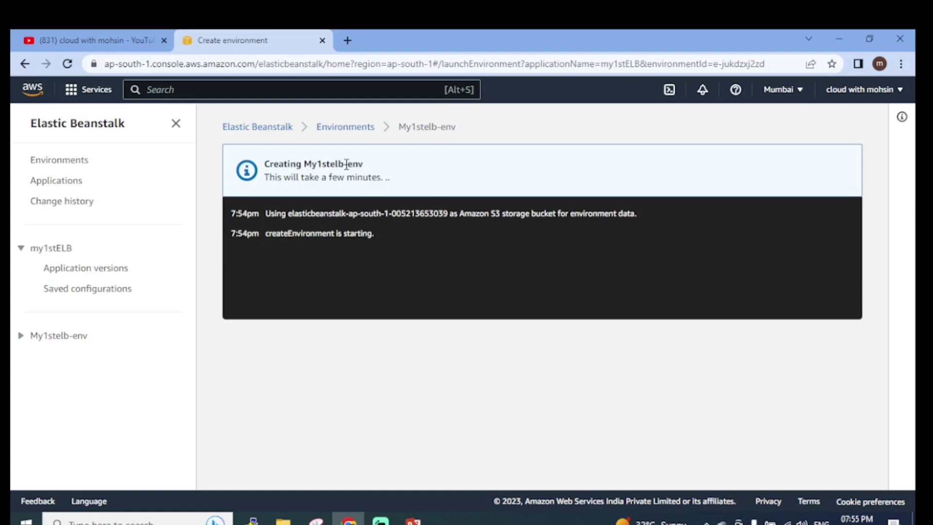
Check the creation progress of My1stelb-env through the environments list and the my1stELB application.
left_click(345, 127)
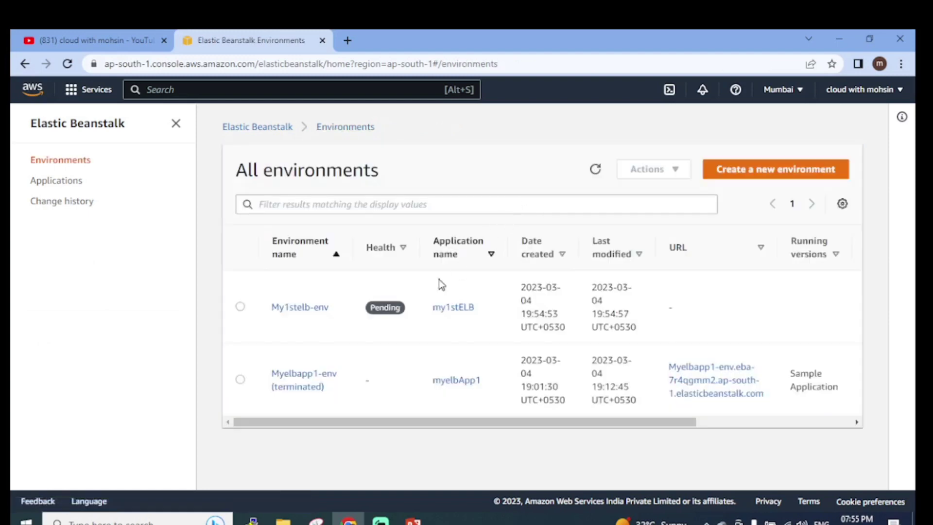
left_click(322, 310)
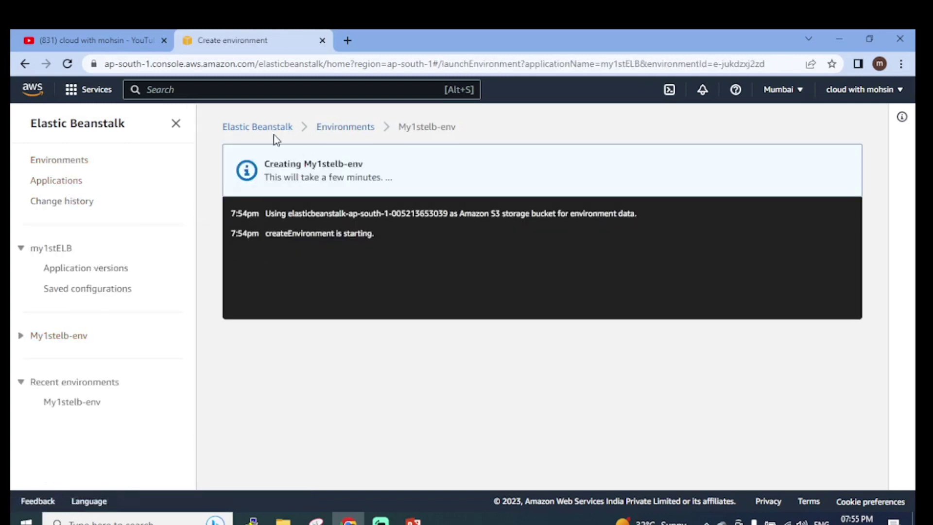
left_click(76, 186)
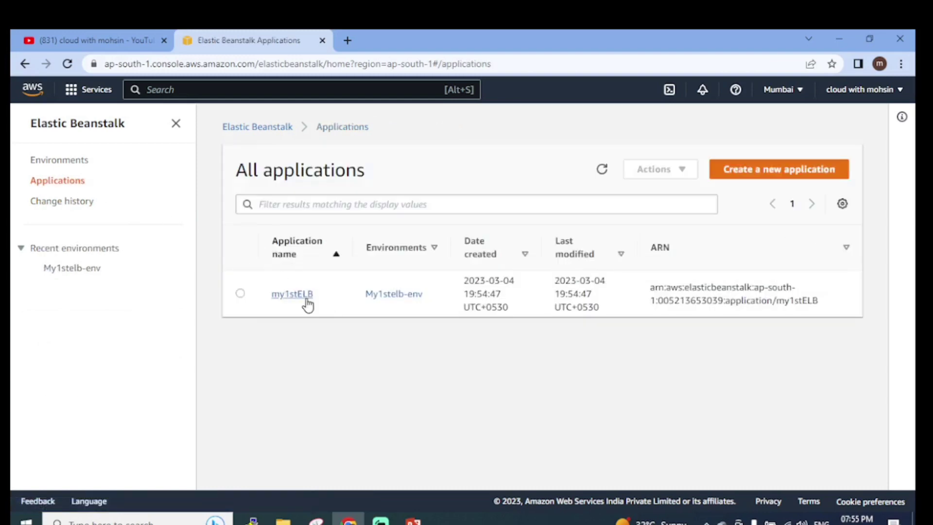
left_click(305, 303)
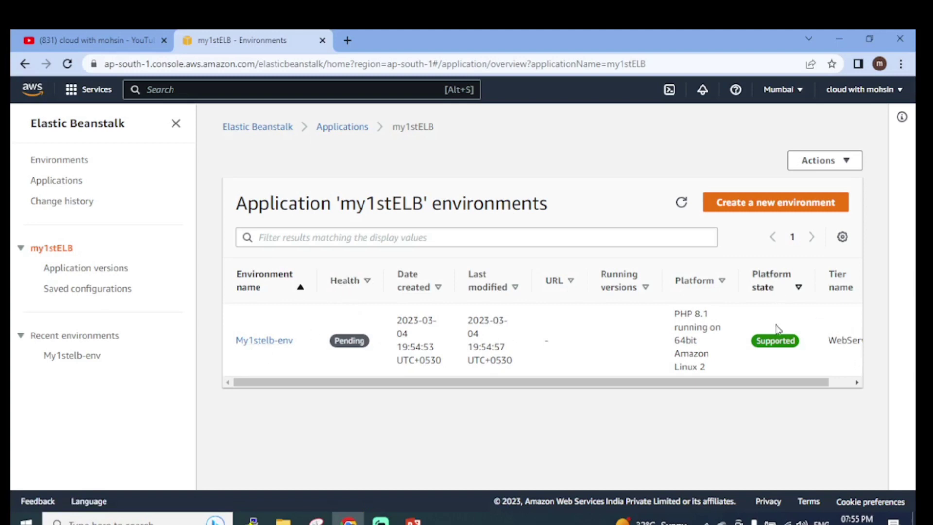
left_click_drag(739, 380, 284, 398)
left_click(262, 340)
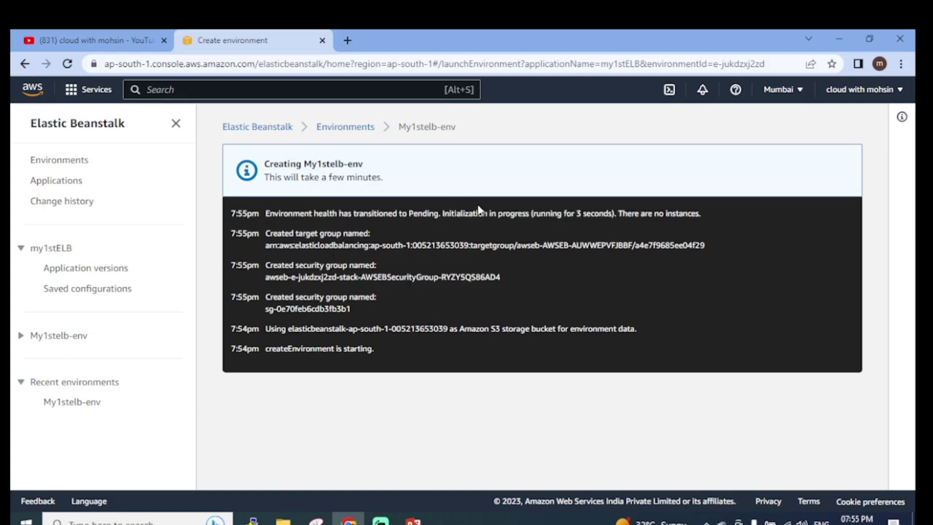
left_click(343, 128)
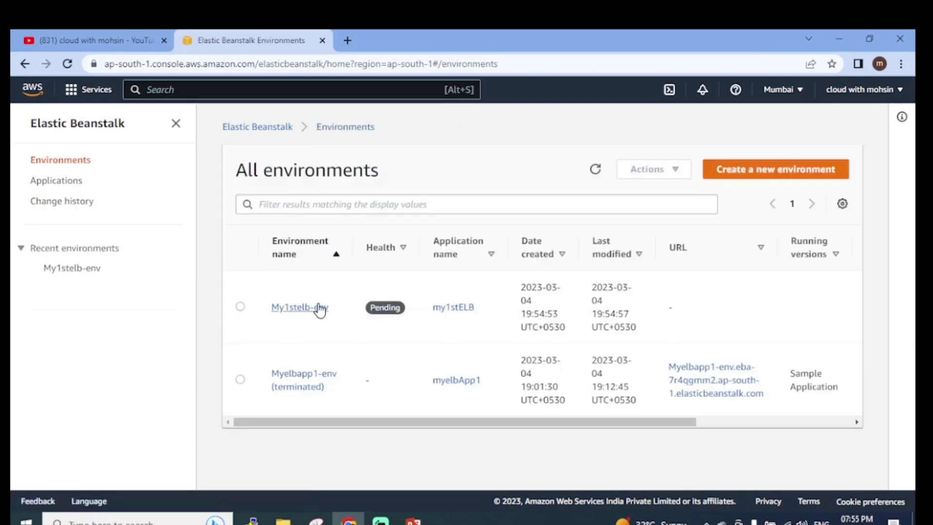
left_click(319, 307)
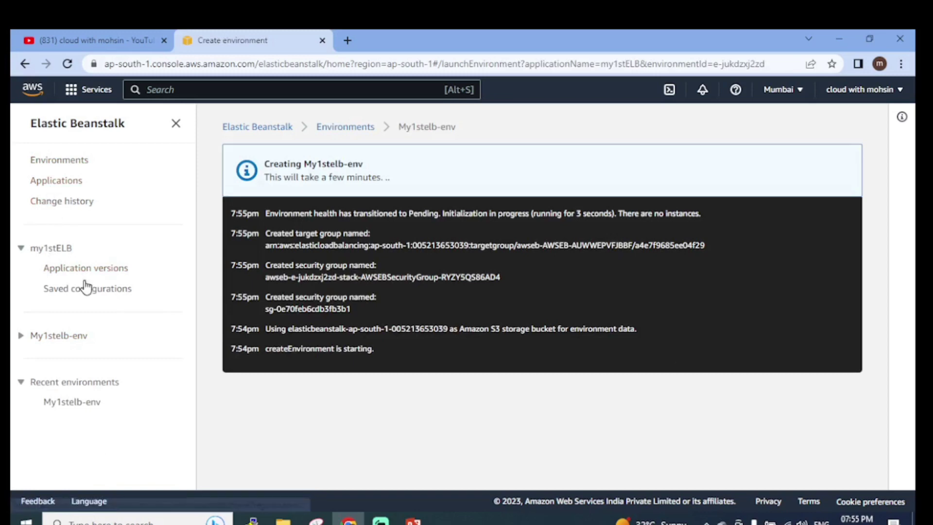
View the application versions and saved configurations of my1stELB, and the Elastic Beanstalk change history.
left_click(88, 274)
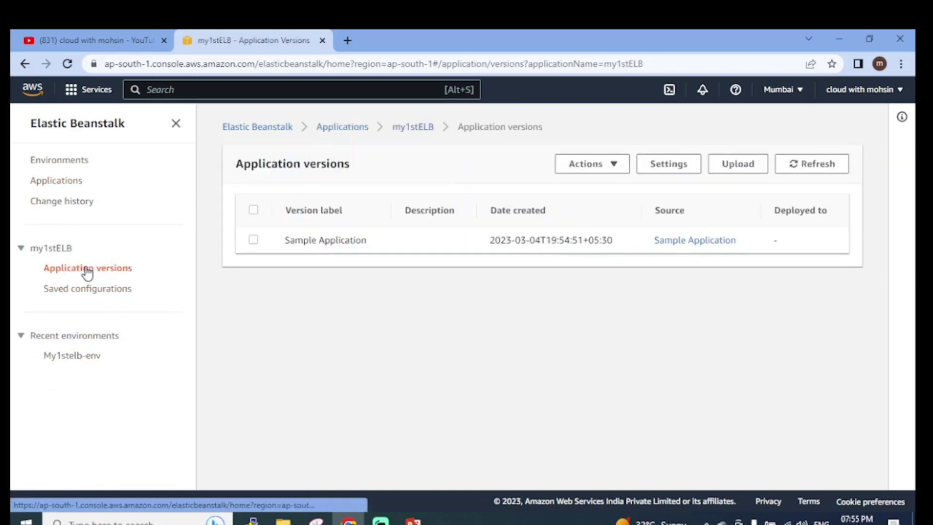
left_click(98, 290)
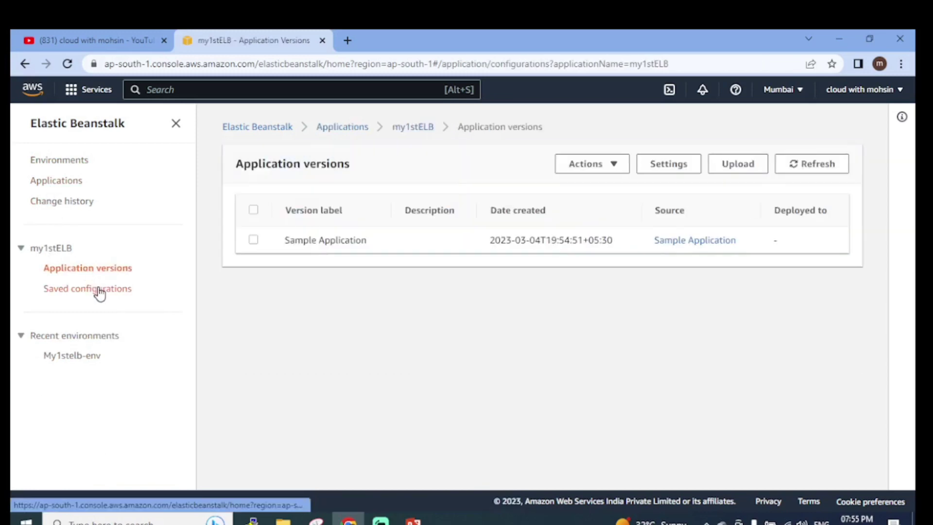
left_click(75, 203)
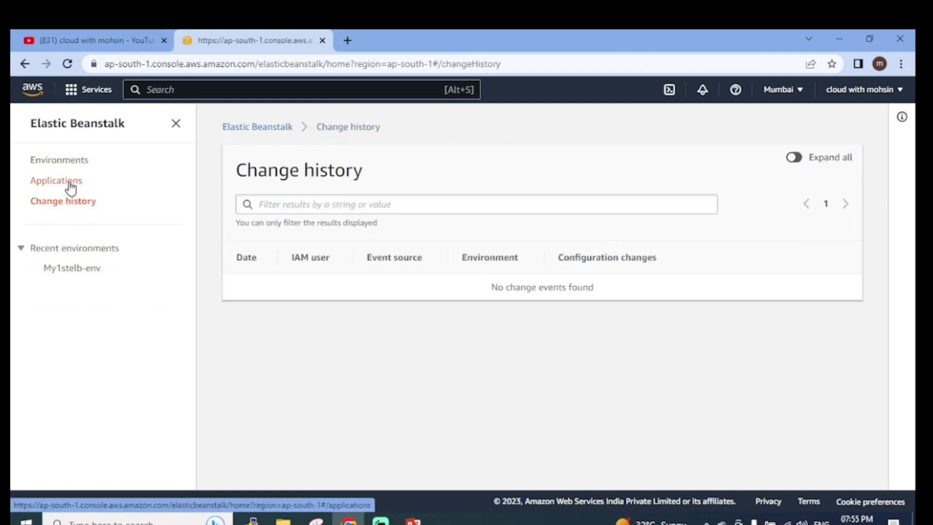
Open the my1stELB application and refresh its environments list repeatedly to check the environment's health.
left_click(70, 185)
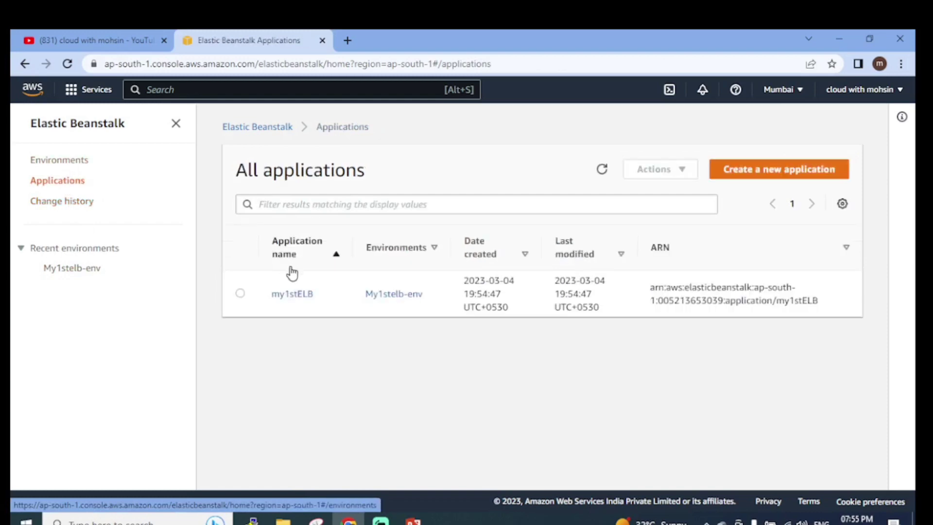
left_click(285, 297)
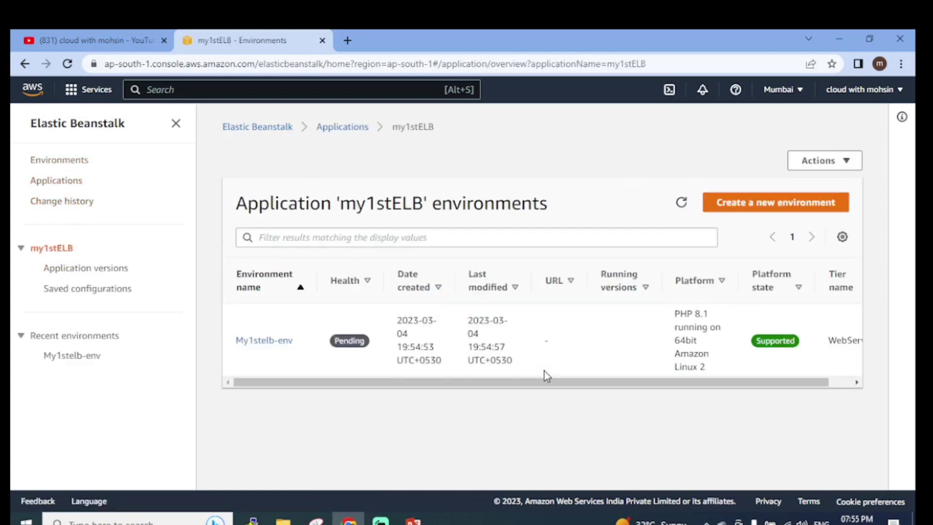
left_click(682, 205)
left_click(683, 207)
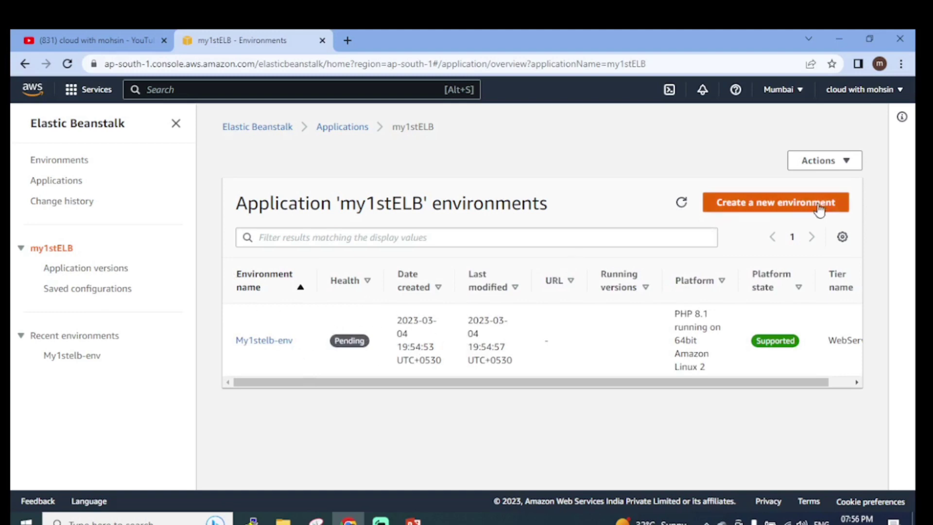
left_click(683, 206)
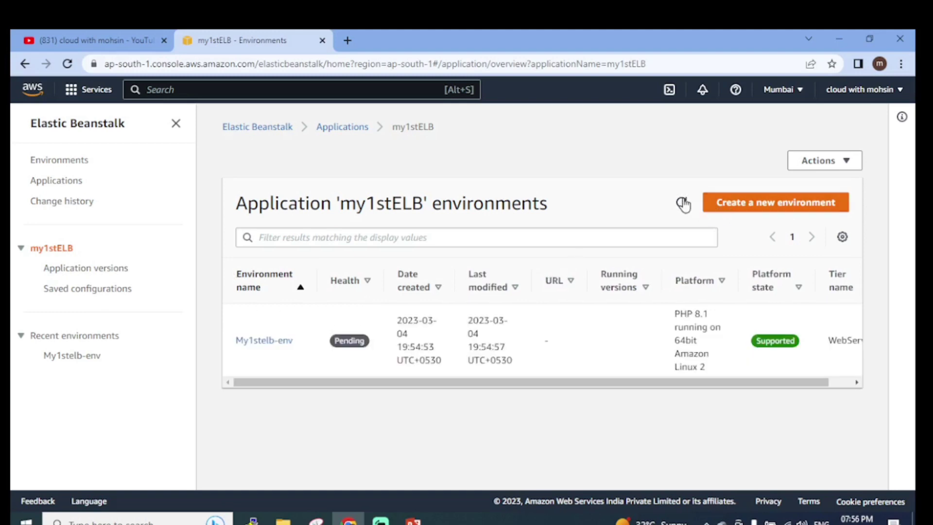
left_click(684, 204)
left_click(684, 205)
left_click(684, 204)
left_click(683, 204)
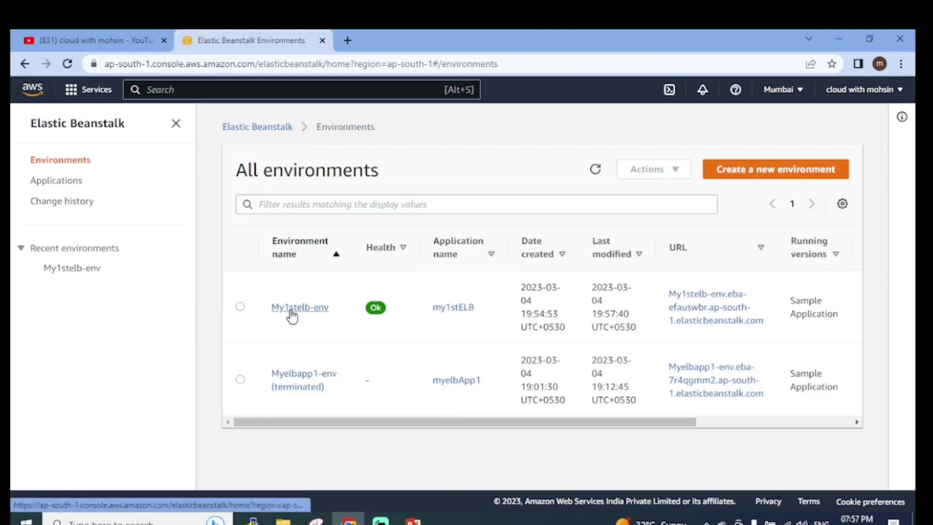
Open the My1stelb-env dashboard from the environments list and examine its health, platform and recent launch events.
left_click(290, 311)
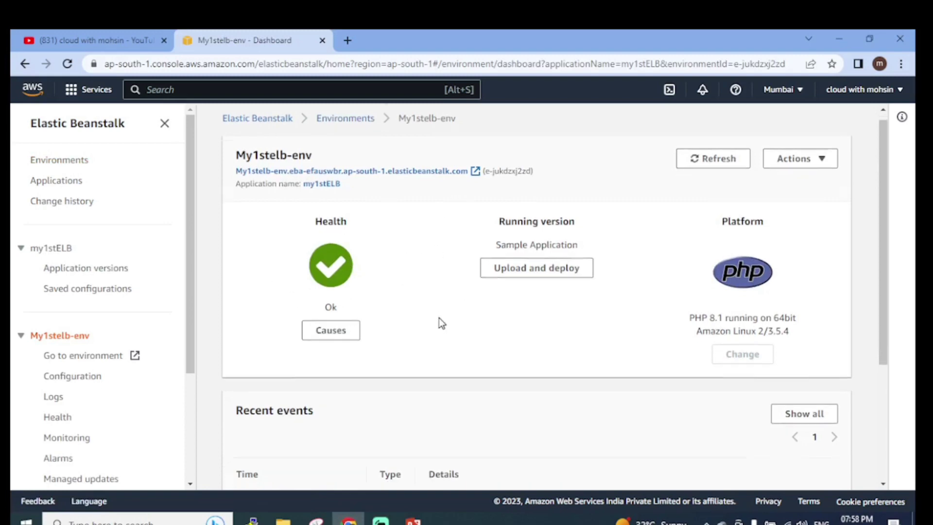
scroll(439, 318, "down", 3)
scroll(331, 355, "up", 4)
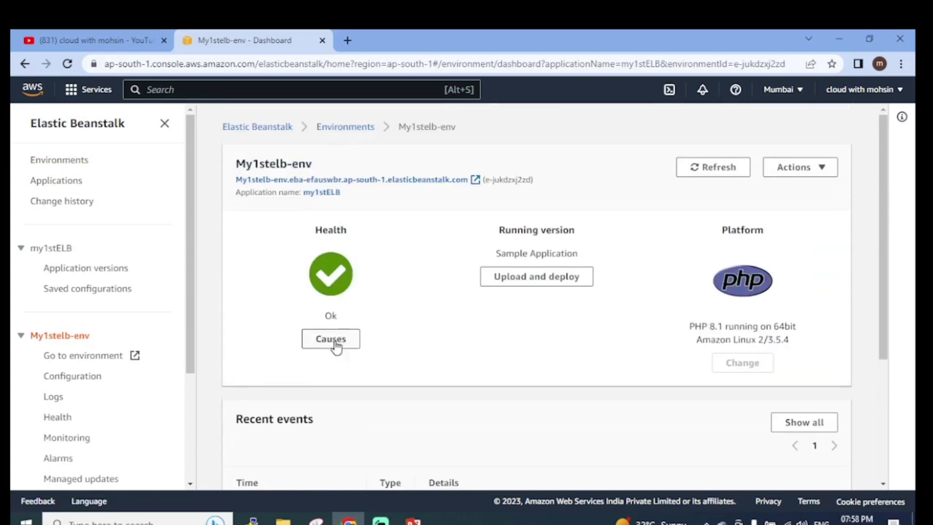
left_click(77, 164)
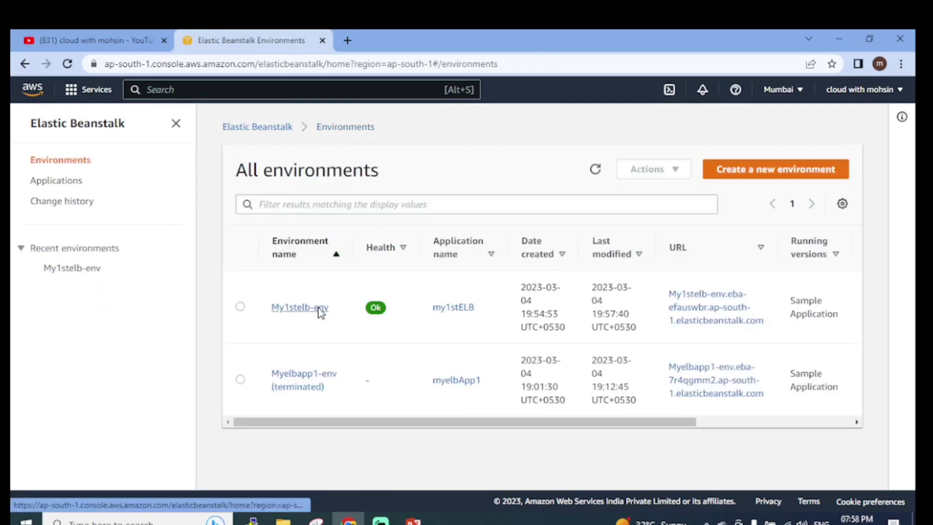
left_click(317, 308)
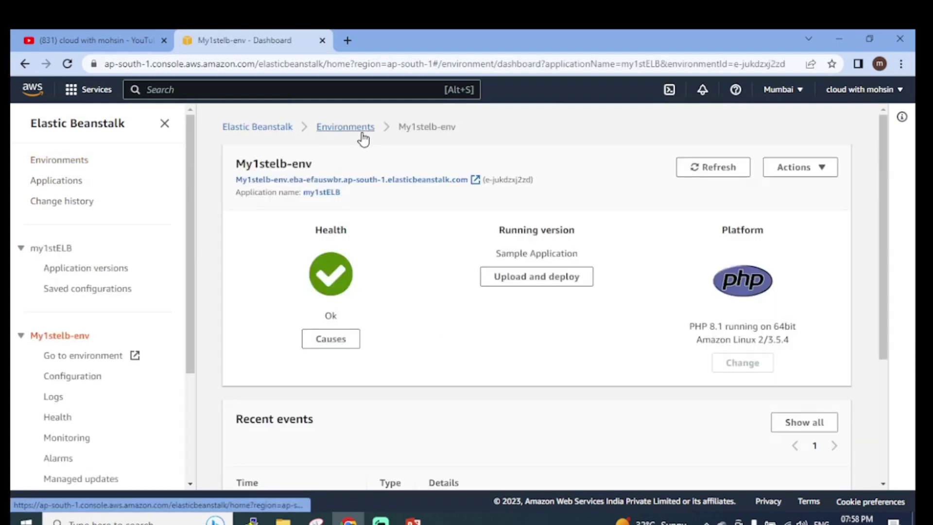
scroll(389, 282, "down", 4)
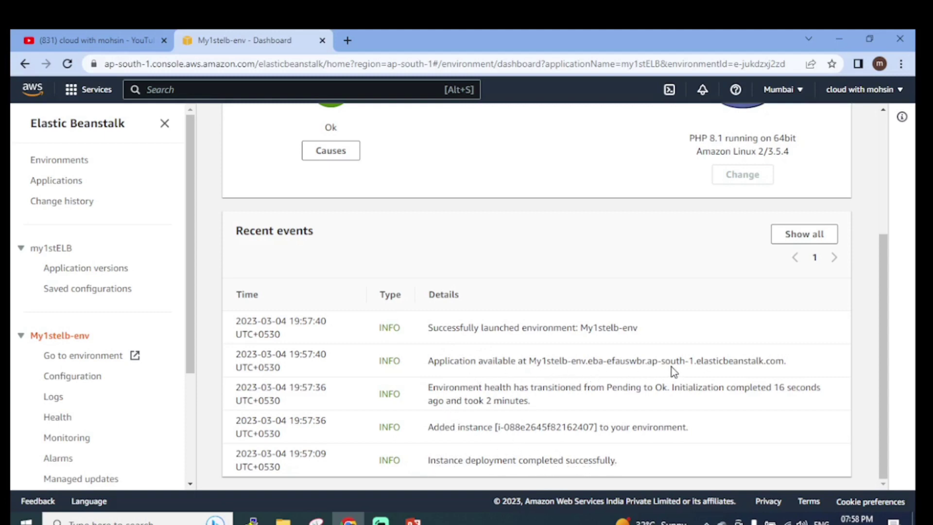
left_click_drag(430, 328, 625, 327)
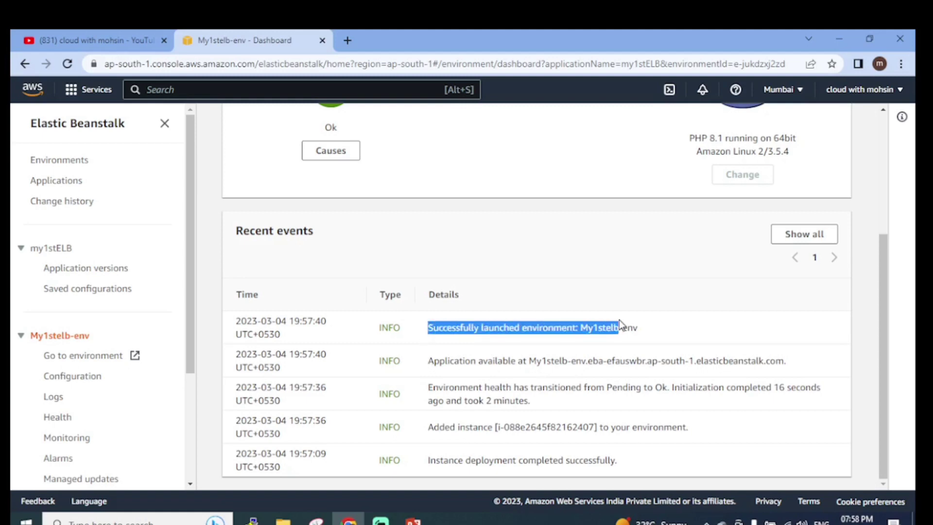
scroll(617, 329, "up", 4)
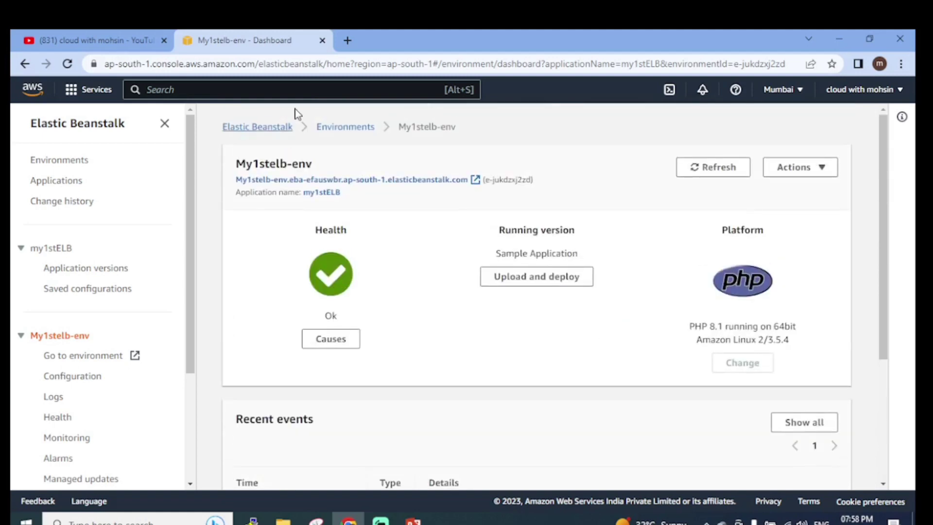
Reach the My1stelb-env dashboard through the my1stELB application and review its recent events.
left_click(336, 127)
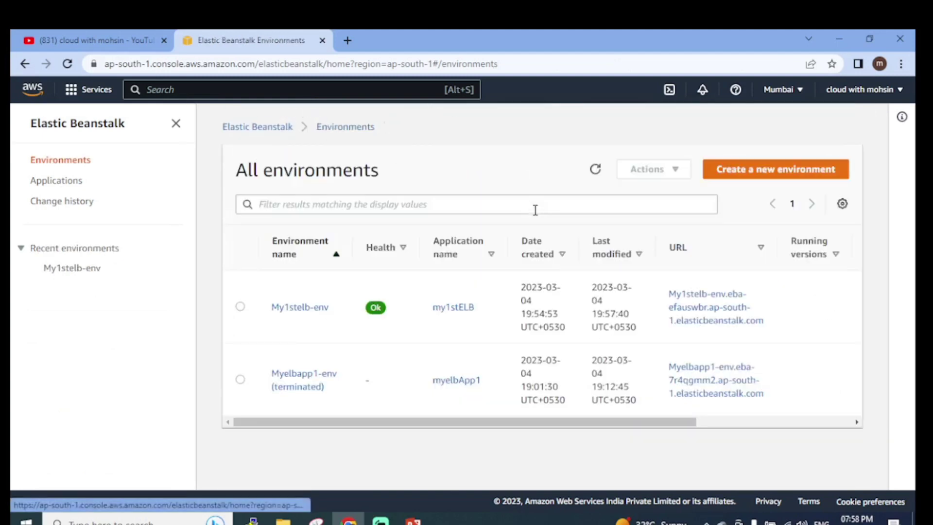
left_click(58, 182)
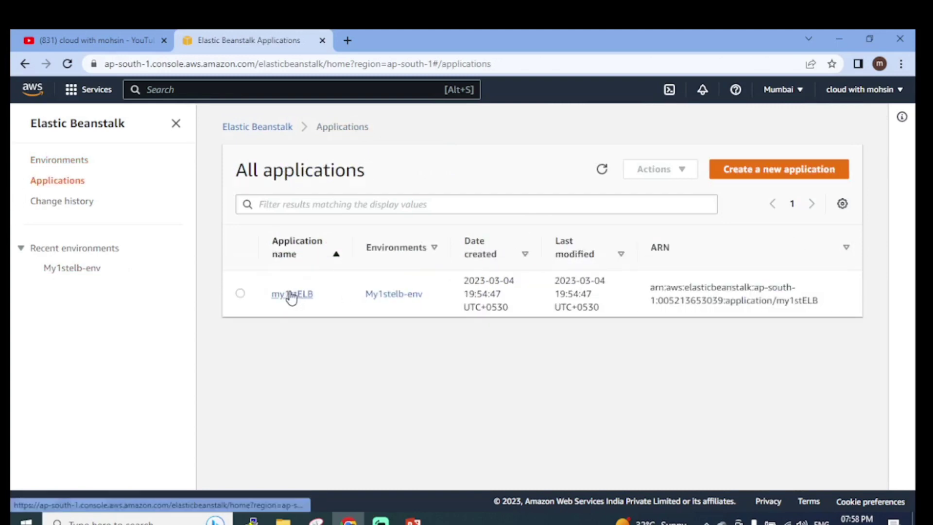
left_click(289, 294)
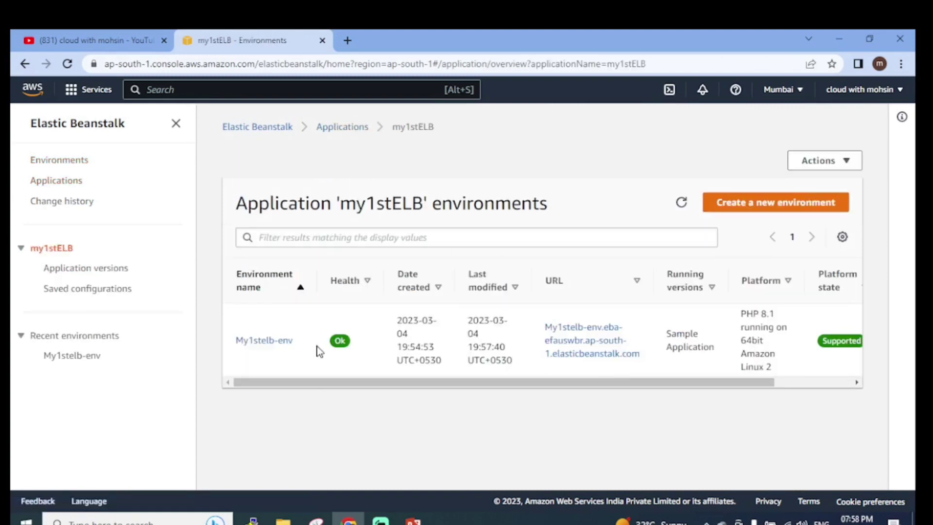
left_click(267, 343)
scroll(518, 336, "down", 2)
scroll(515, 329, "down", 2)
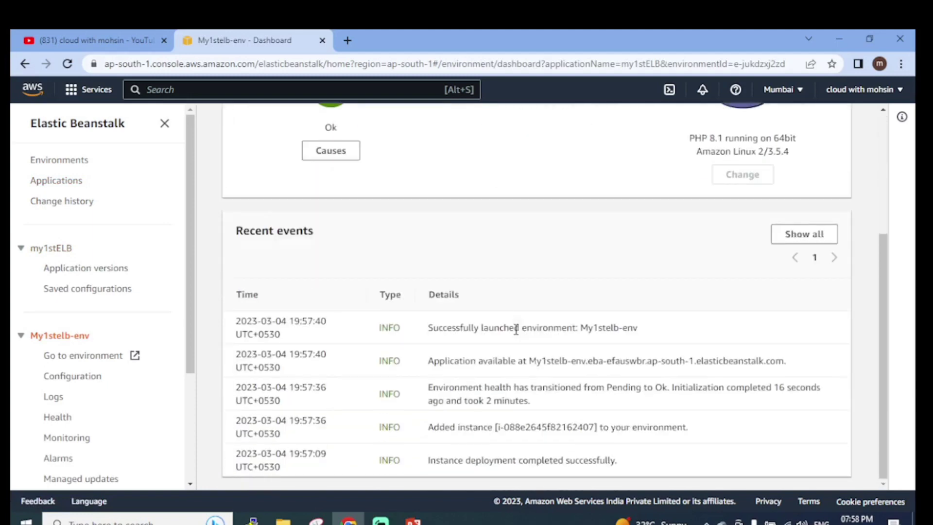
scroll(517, 338, "up", 5)
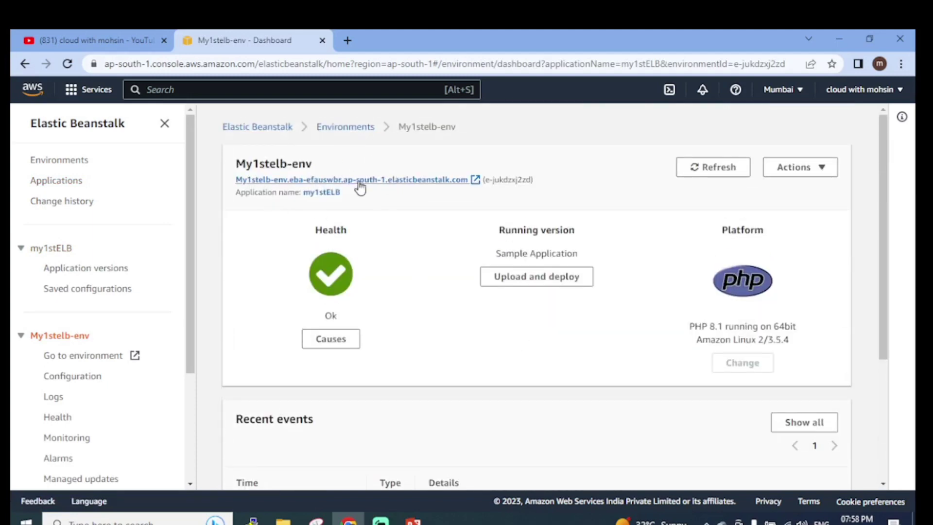
Open the My1stelb-env URL to view the deployed PHP sample page and follow its AWS SDK for PHP home link.
left_click(366, 181)
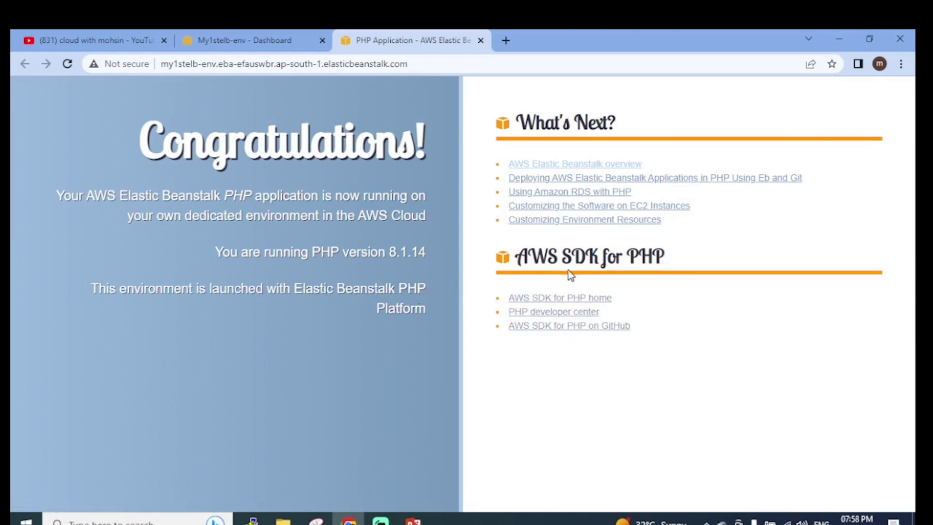
left_click(559, 298)
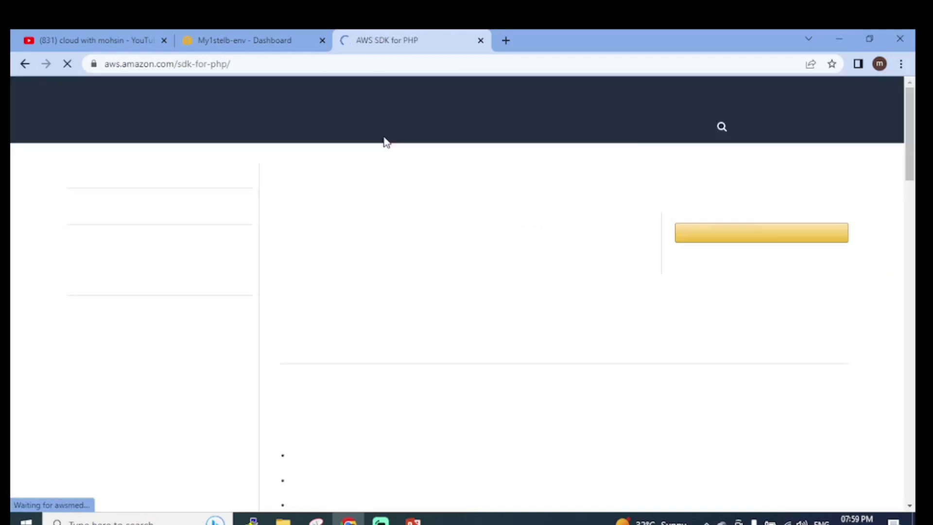
Go back from the AWS SDK for PHP page to the sample page, and list all Elastic Beanstalk environments in the console.
left_click(26, 64)
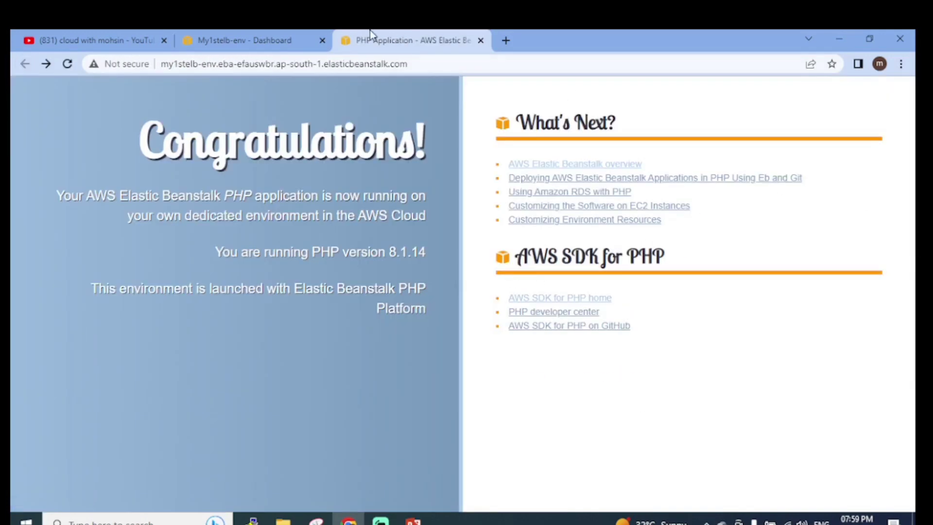
left_click(263, 40)
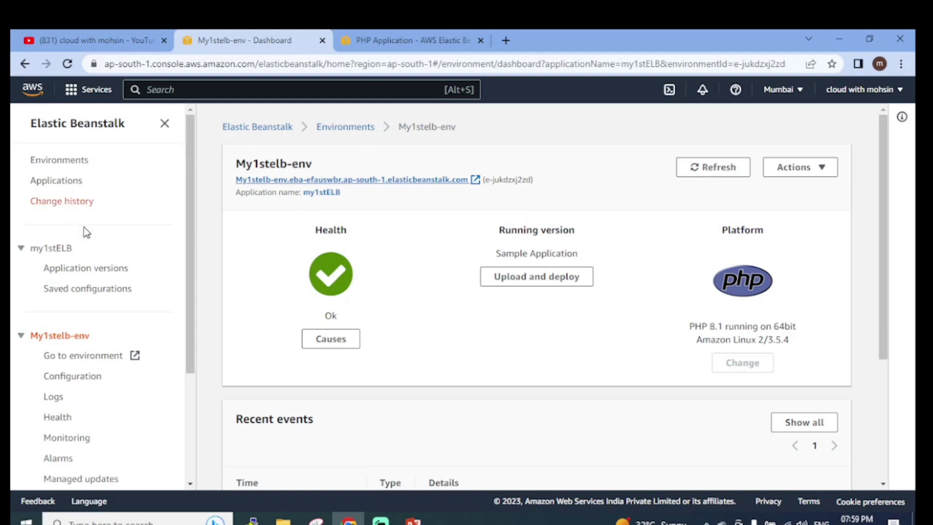
left_click(49, 160)
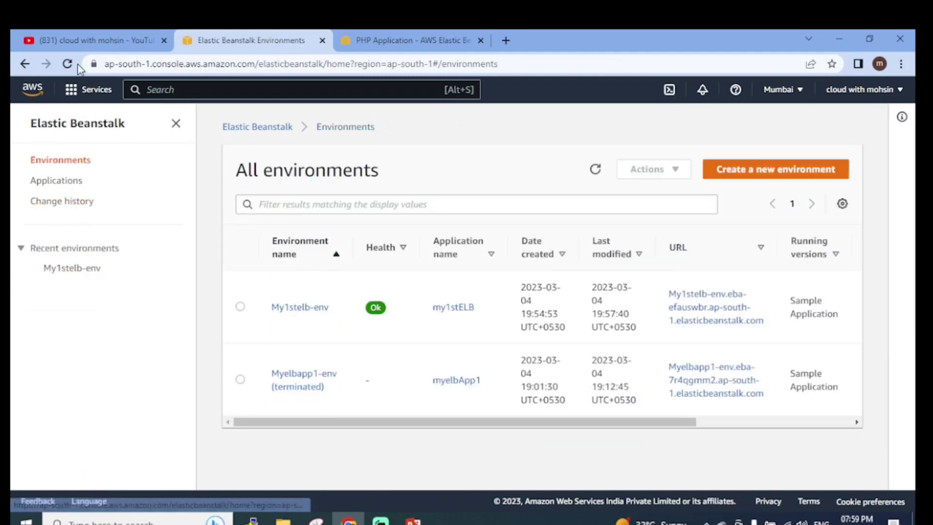
Switch to the EC2 service and list its running instances.
left_click(97, 90)
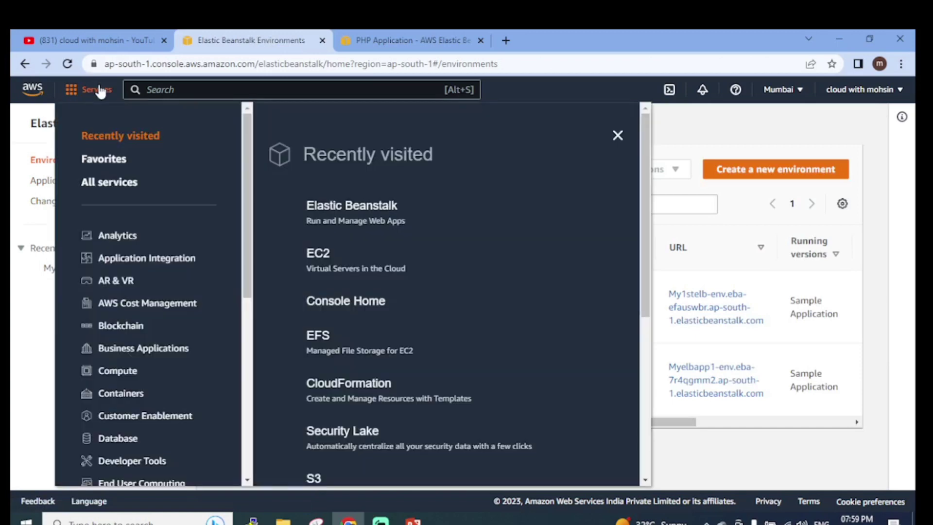
left_click(321, 256)
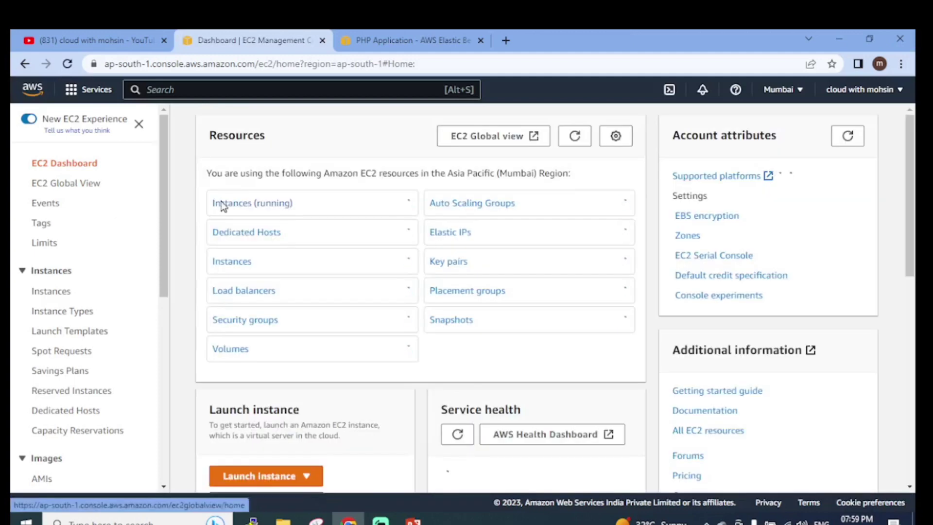
left_click(235, 204)
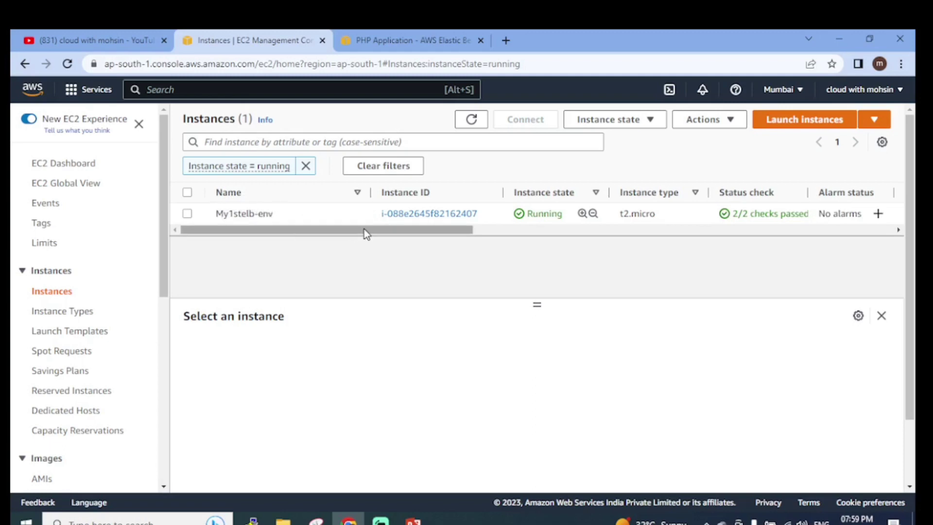
Select the My1stelb-env instance and examine its summary and its addressing and security group columns.
left_click_drag(363, 229, 266, 242)
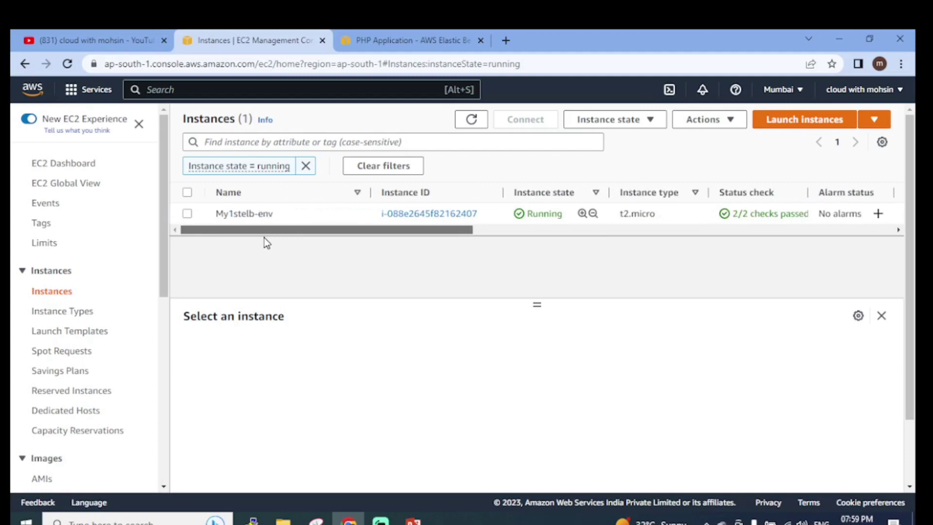
mouse_move(317, 237)
left_mouse_down()
mouse_move(414, 235)
mouse_move(313, 233)
mouse_move(212, 207)
mouse_move(270, 215)
left_mouse_up()
left_click(249, 219)
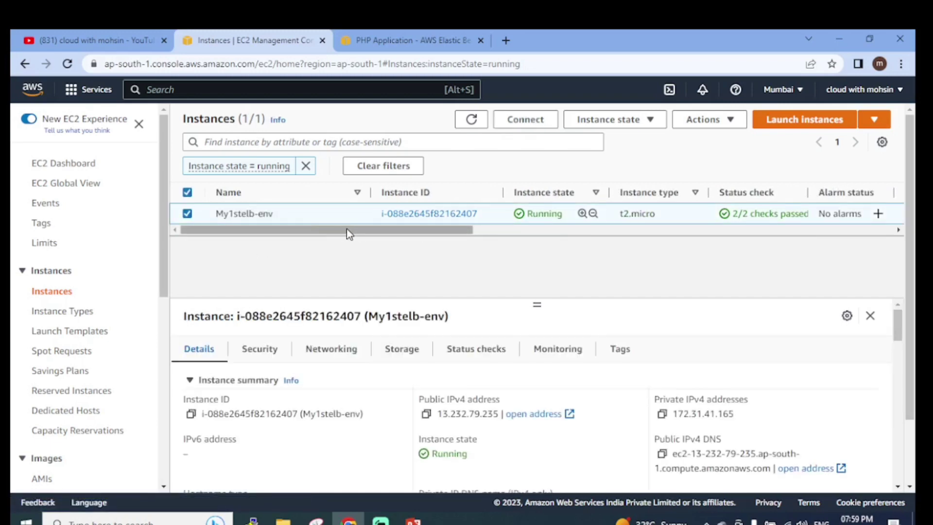
left_click_drag(436, 233, 673, 239)
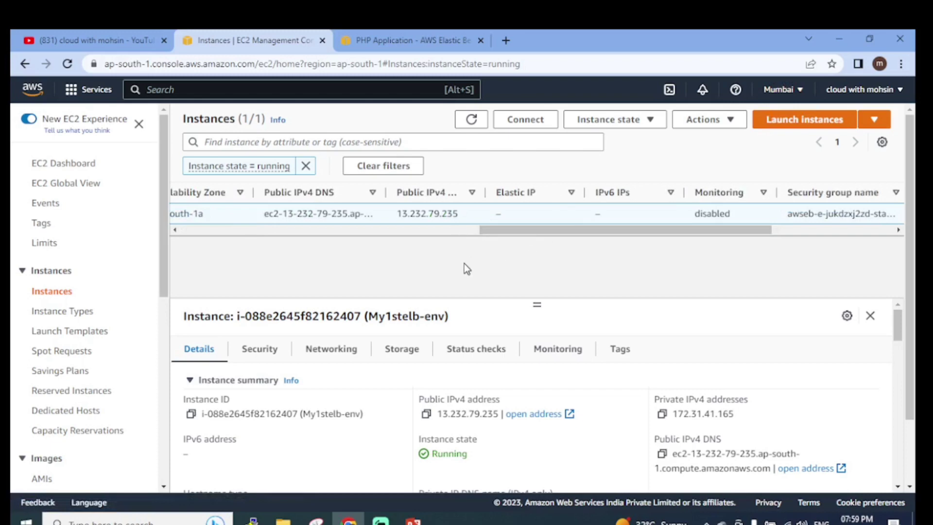
scroll(465, 272, "down", 2)
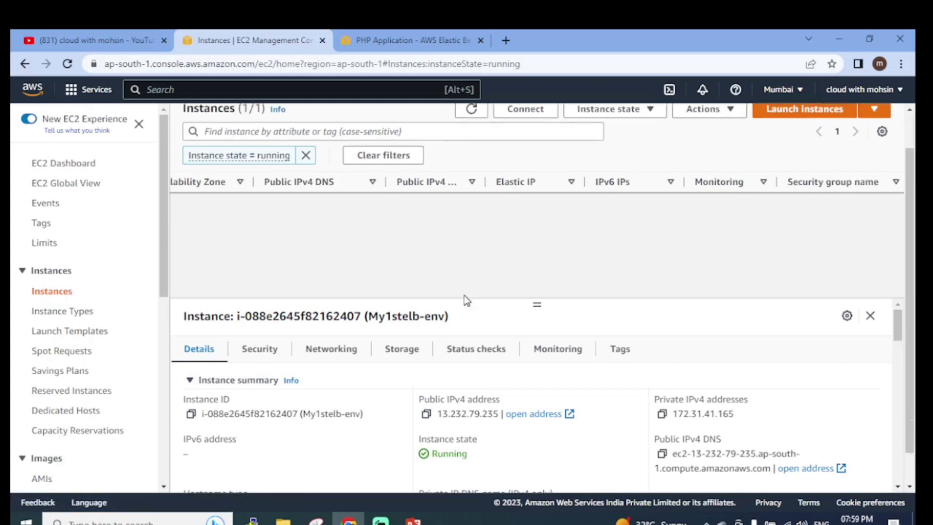
Show the My1stelb-env instance's security details and open its attached security group.
left_click(265, 351)
scroll(445, 367, "down", 3)
scroll(334, 382, "up", 1)
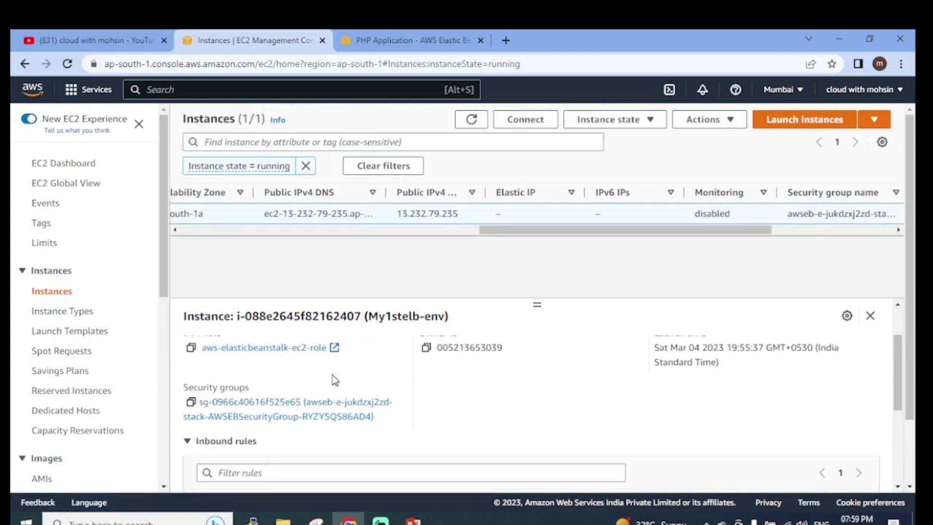
left_click(286, 408)
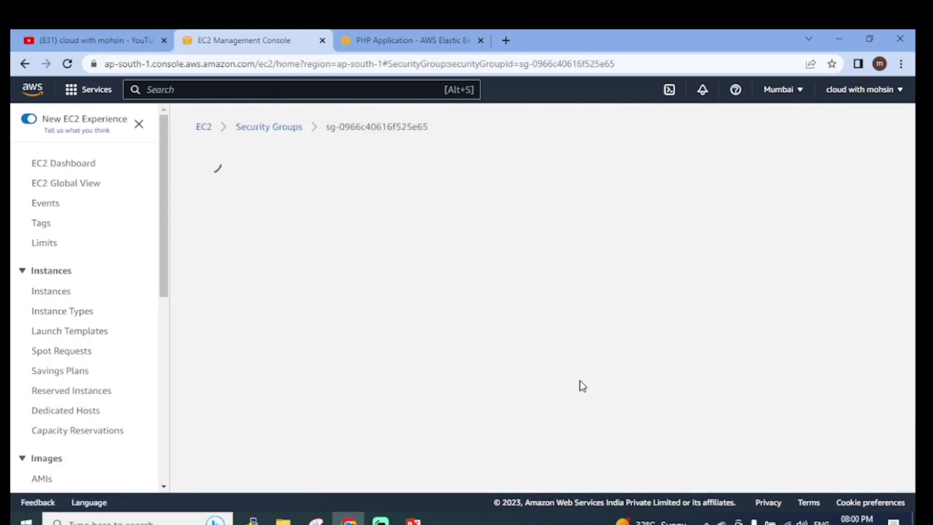
Examine the security group's inbound rule for type, protocol, port range and source, and review its outbound rules.
scroll(580, 380, "down", 3)
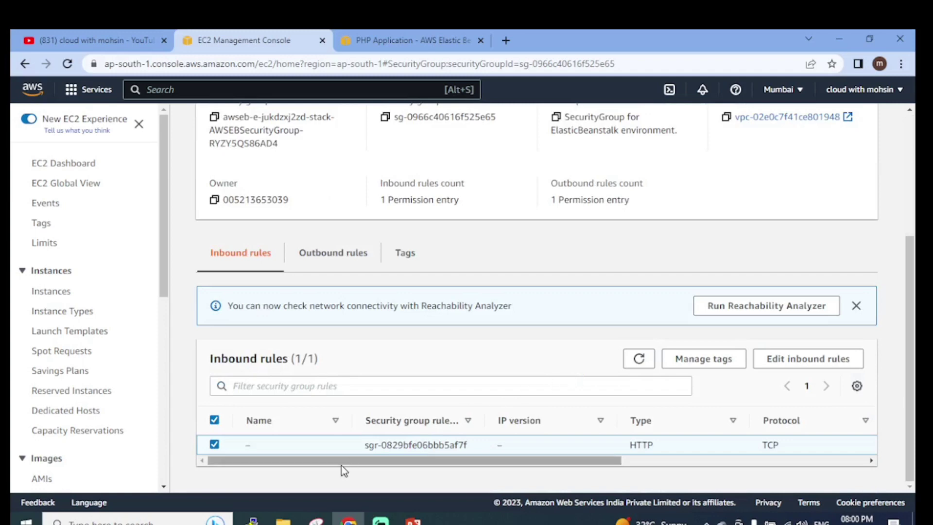
left_click_drag(546, 461, 723, 463)
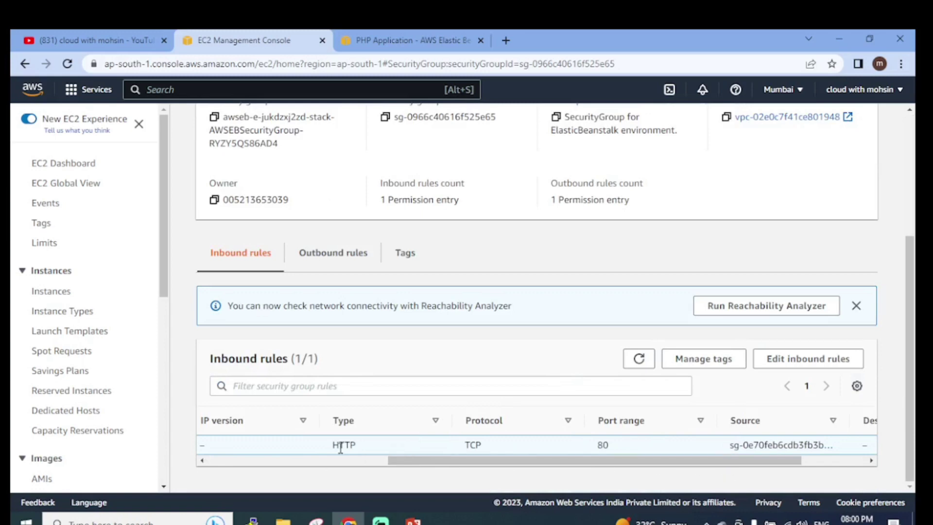
left_click_drag(460, 460, 525, 461)
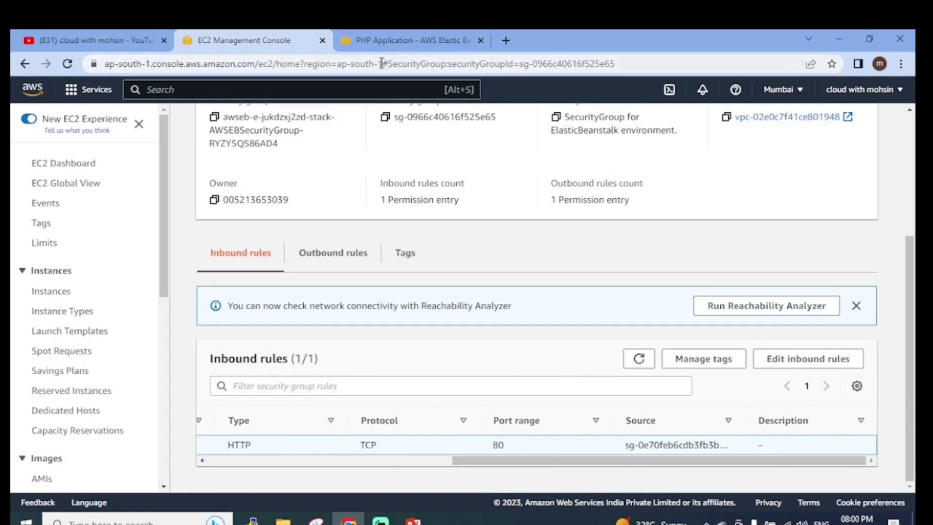
left_click(407, 31)
left_click(250, 41)
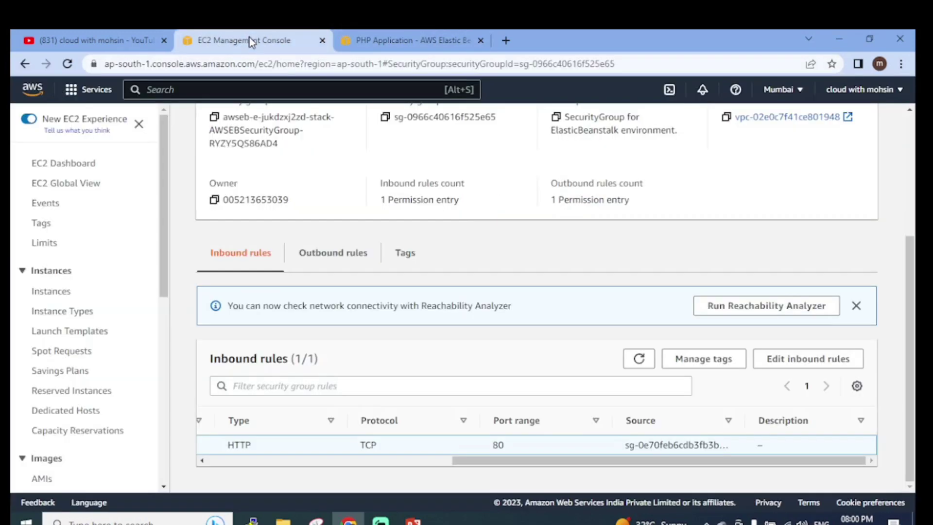
left_click_drag(363, 444, 432, 449)
left_click_drag(606, 462, 317, 459)
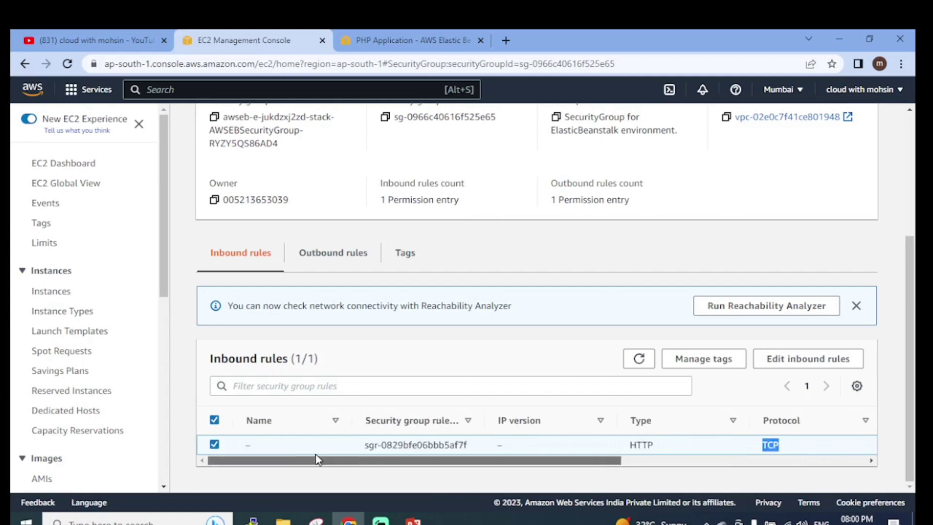
left_click(305, 259)
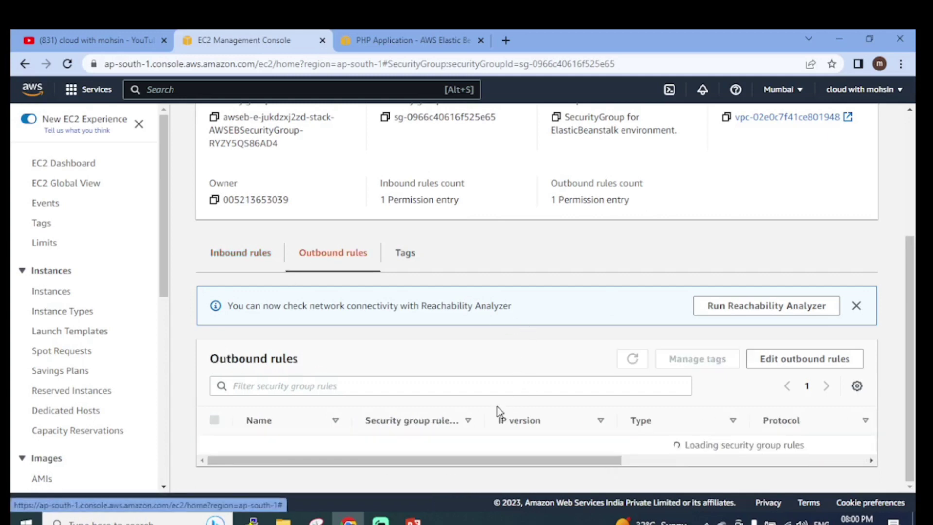
left_click_drag(494, 460, 228, 464)
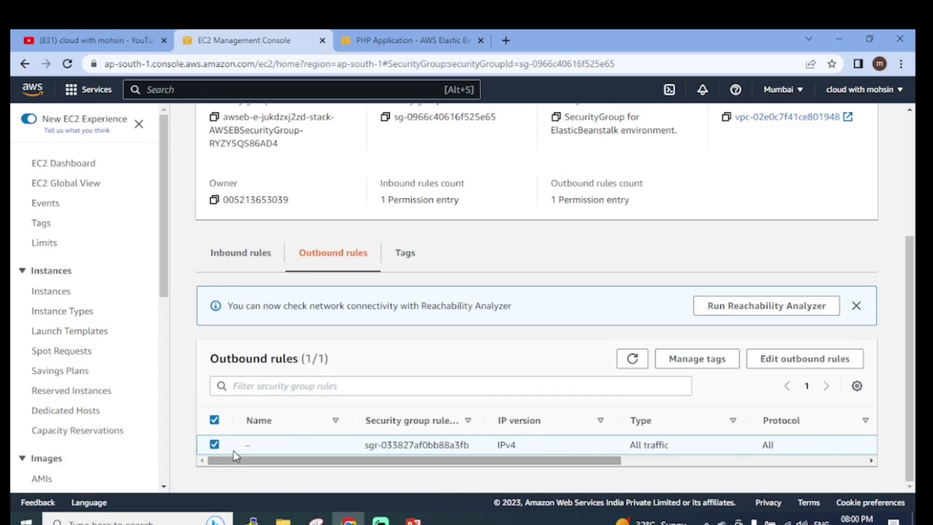
Open the EC2 load balancers list and review the name, state, VPC and Availability Zones columns.
scroll(68, 362, "down", 5)
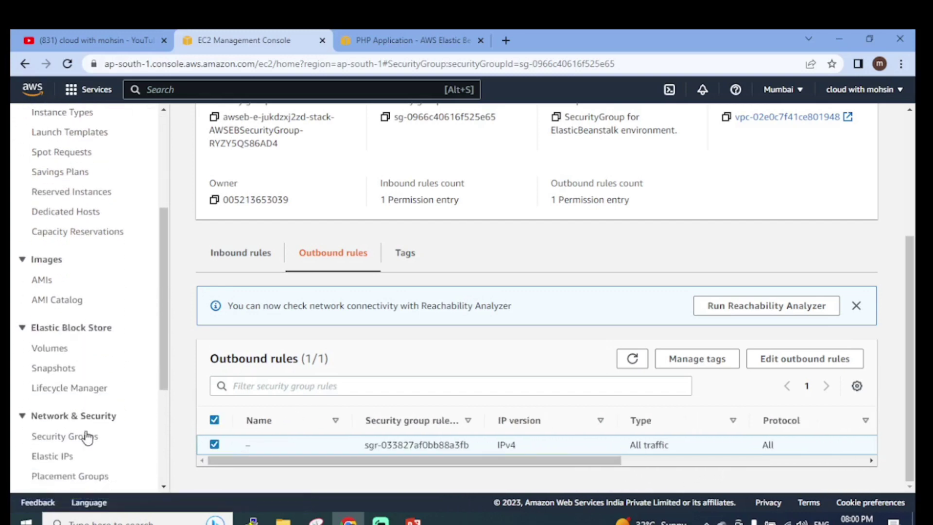
scroll(79, 386, "down", 3)
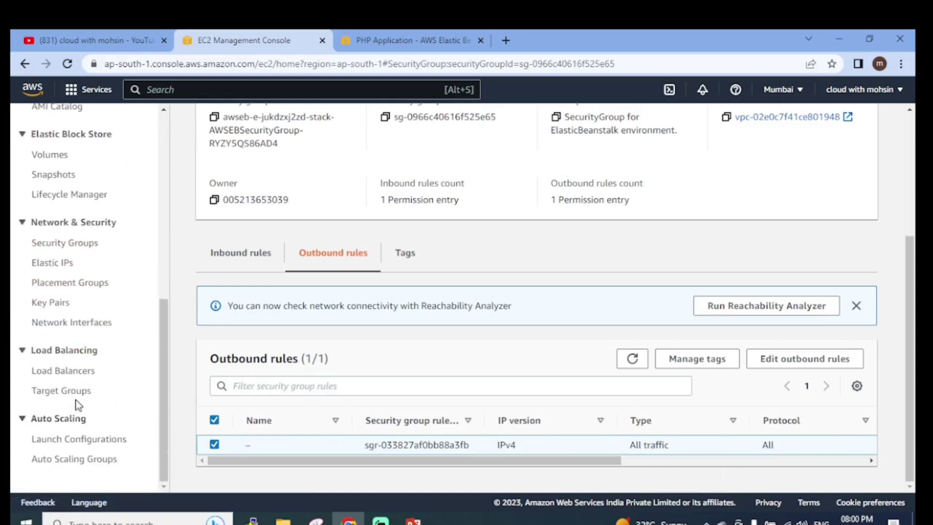
left_click(80, 371)
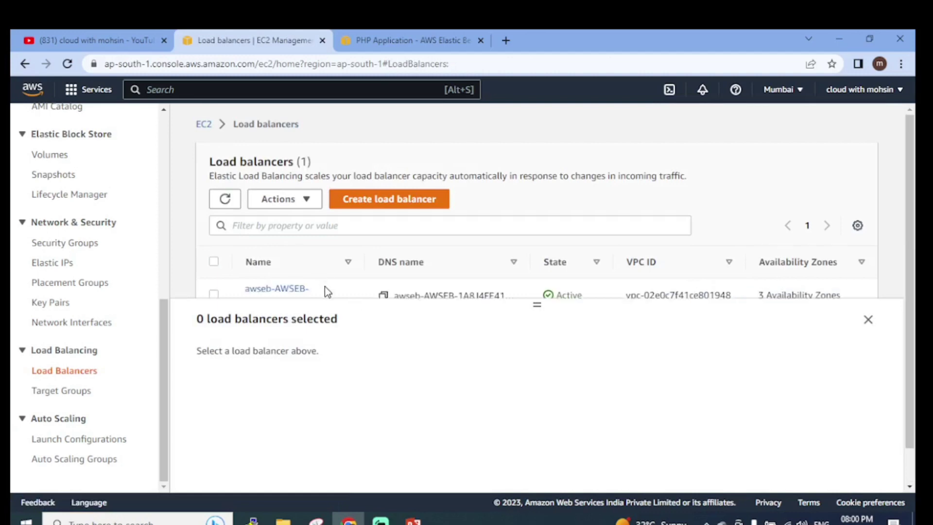
scroll(326, 288, "down", 1)
scroll(315, 273, "down", 1)
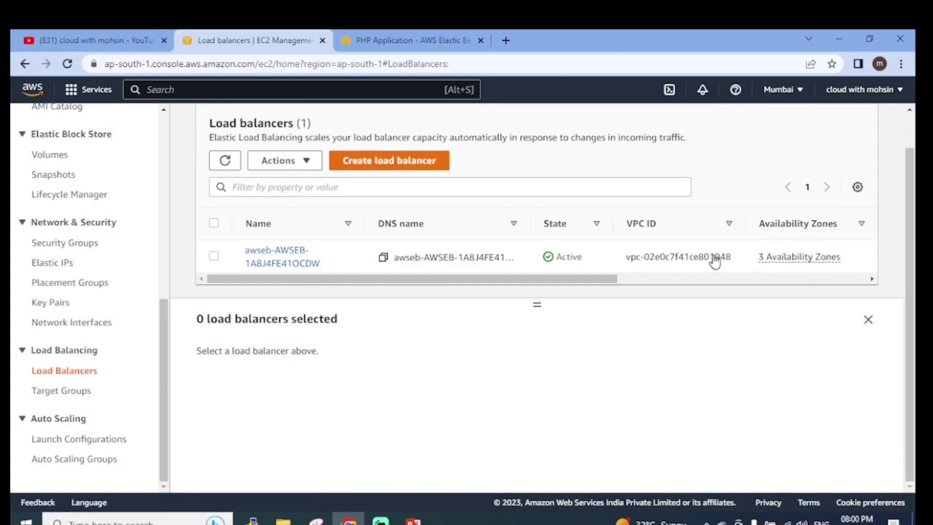
Open the load balancer created for the environment and review its type, DNS name, scheme and Availability Zones.
left_click(280, 263)
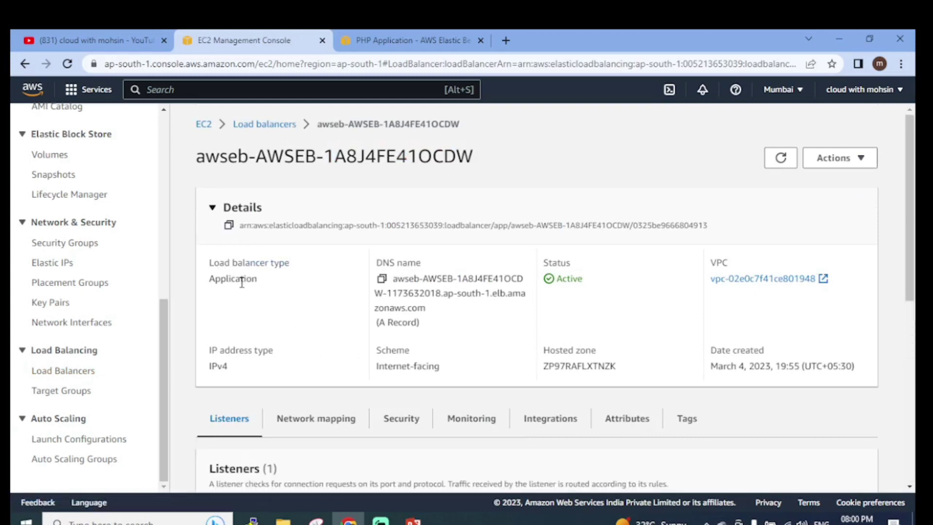
scroll(314, 268, "down", 3)
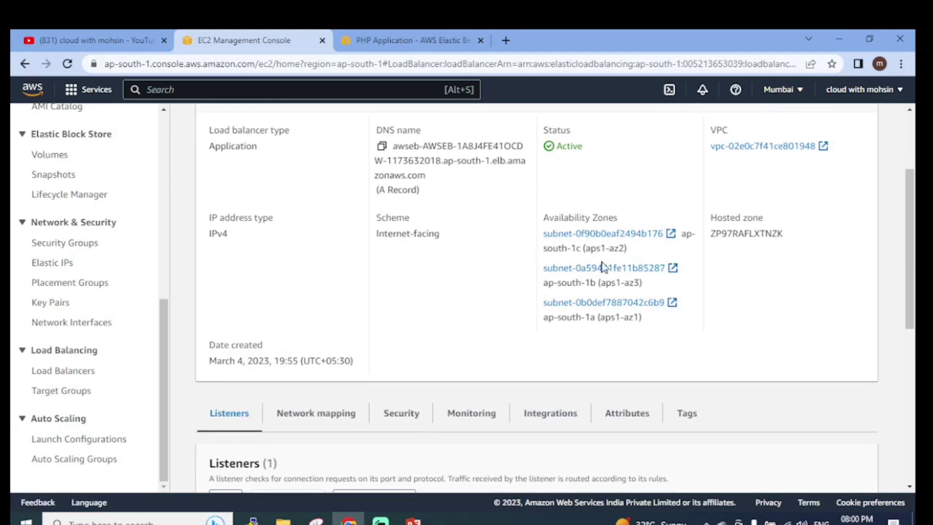
scroll(457, 275, "up", 2)
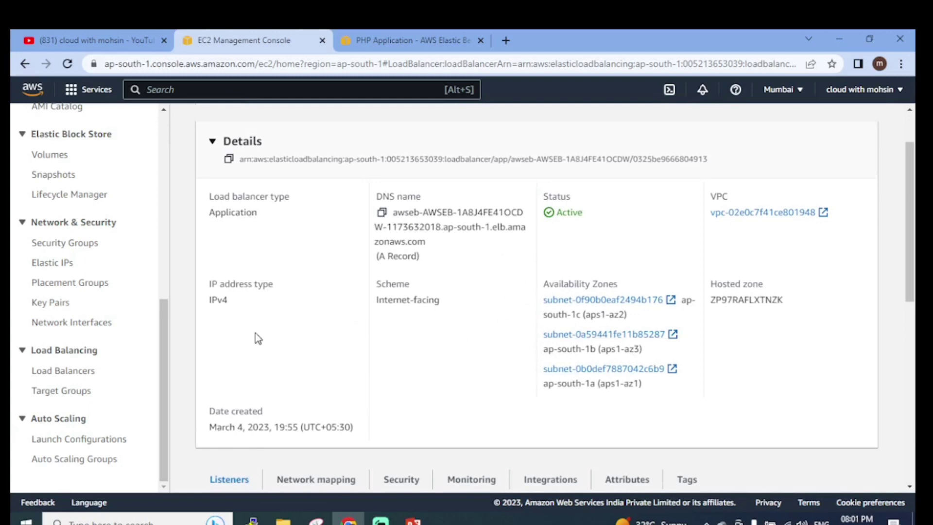
scroll(598, 298, "down", 4)
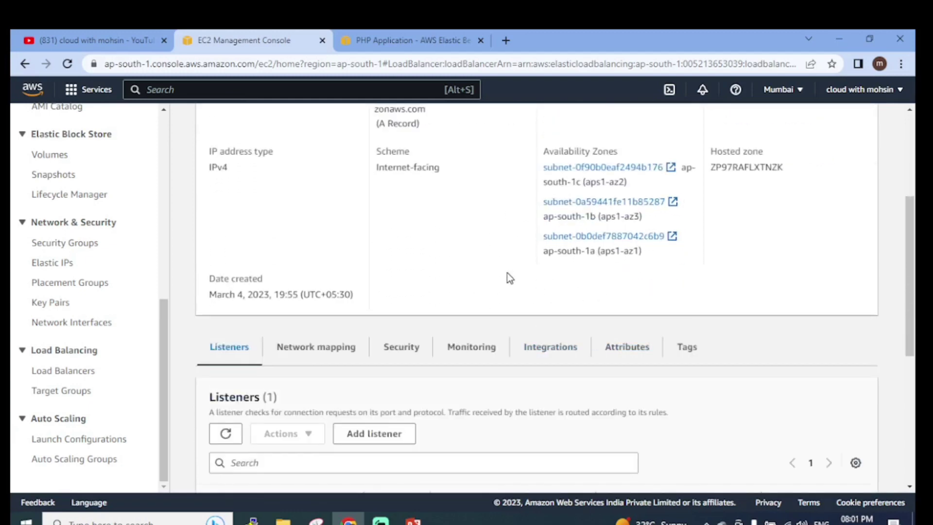
Show the load balancer's network mapping and examine its VPC, zones and subnet mappings.
left_click(358, 347)
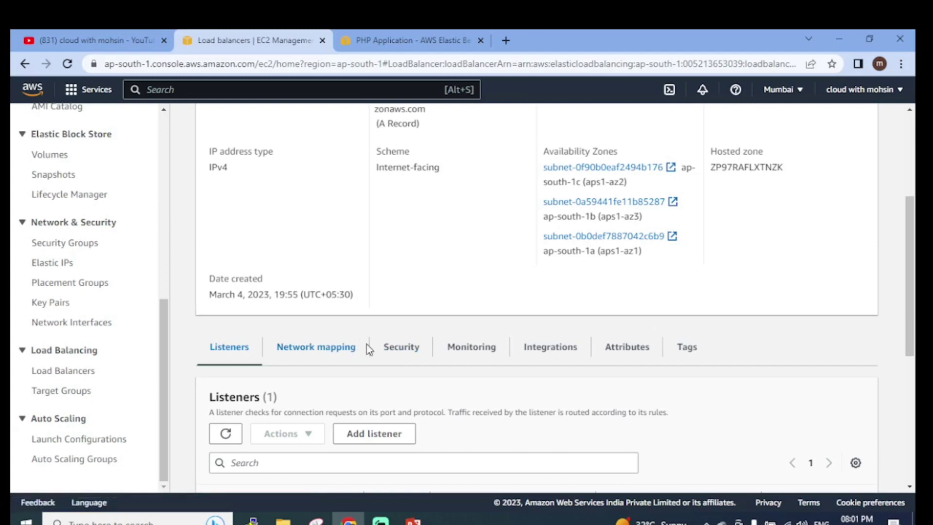
scroll(444, 367, "down", 2)
scroll(444, 366, "down", 4)
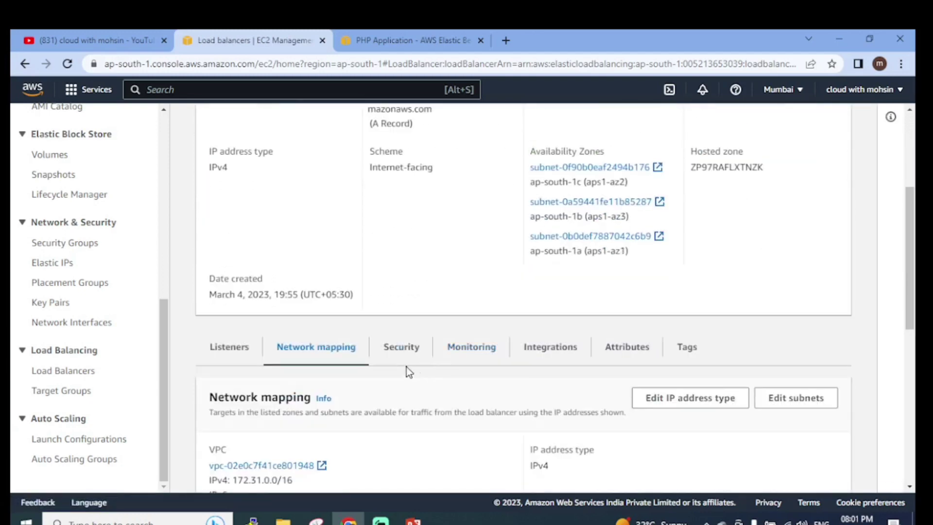
scroll(209, 343, "up", 6)
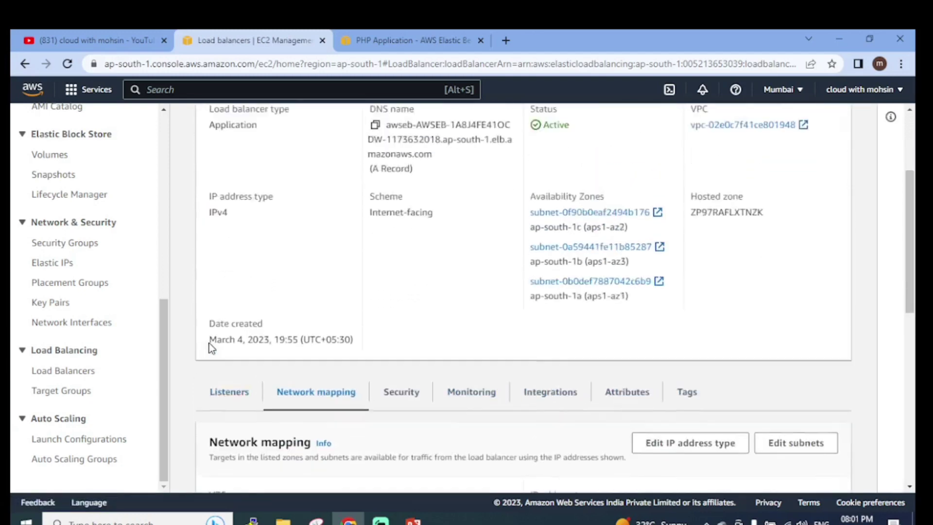
scroll(109, 260, "up", 7)
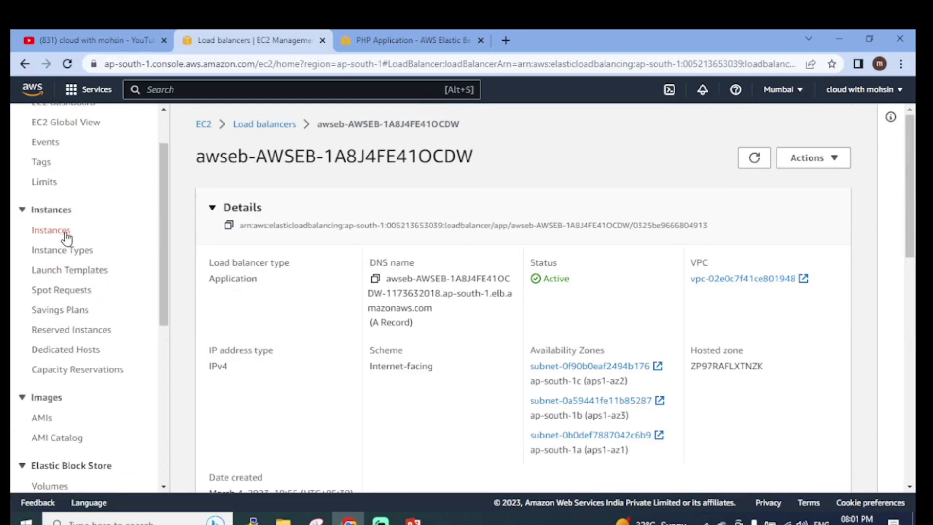
scroll(65, 235, "down", 4)
scroll(63, 282, "down", 3)
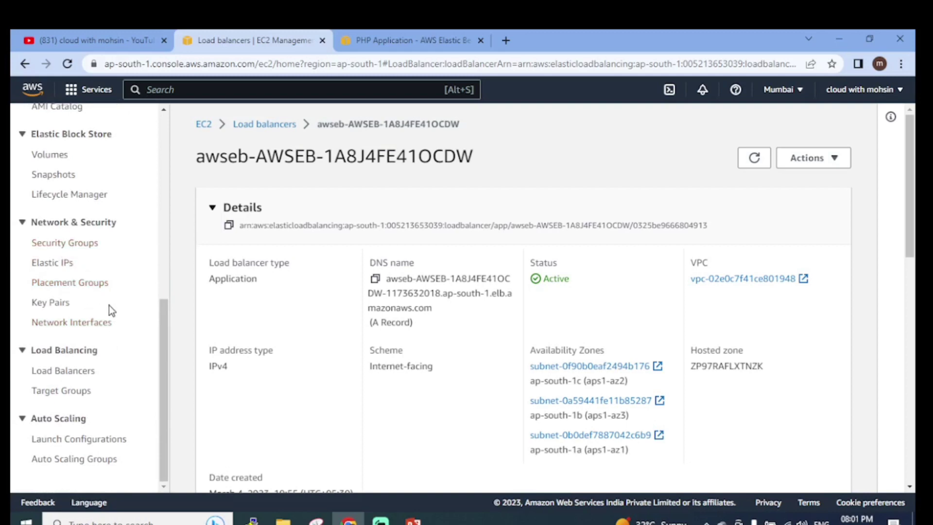
scroll(109, 306, "up", 8)
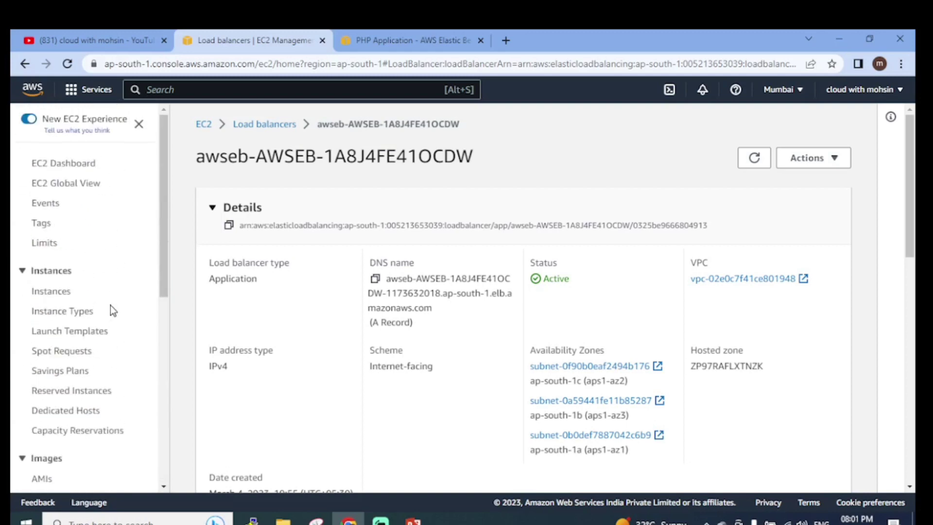
scroll(523, 319, "down", 10)
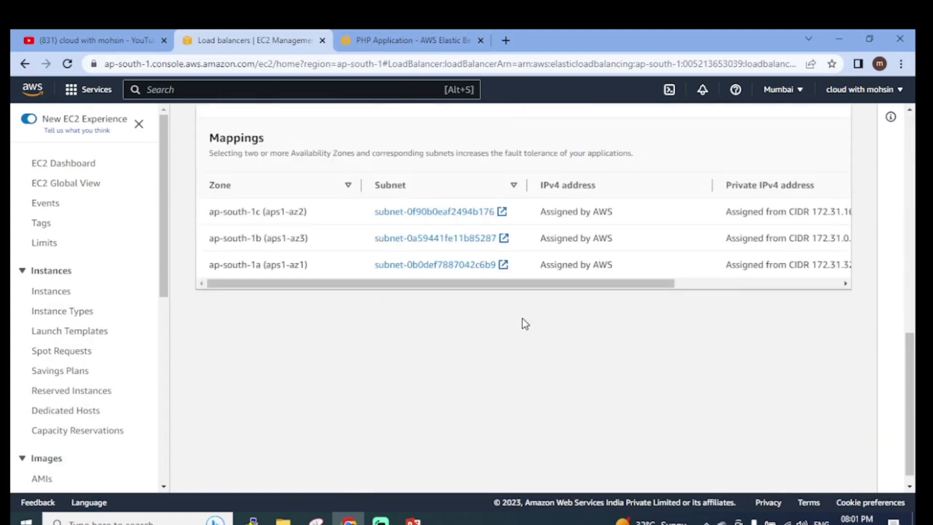
scroll(489, 278, "up", 1)
scroll(483, 278, "up", 3)
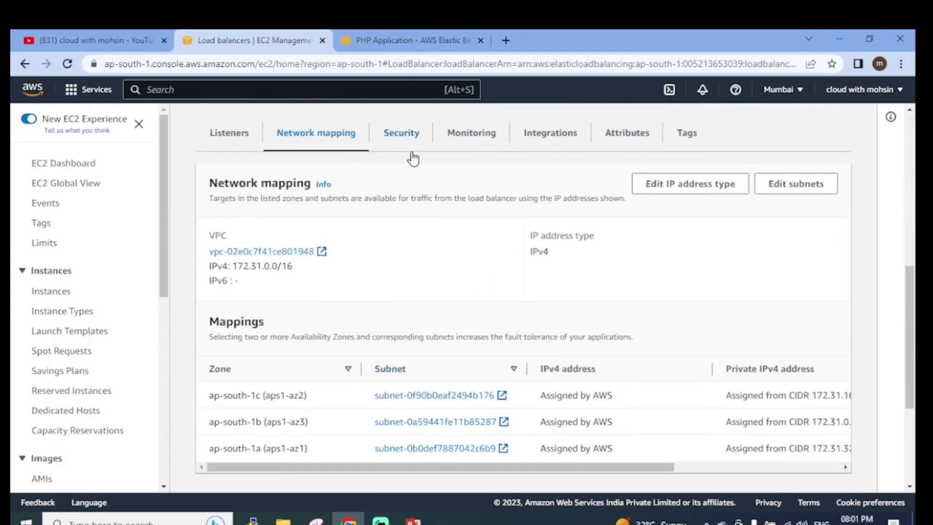
Return to the Elastic Beanstalk console and open the My1stelb-env environment's dashboard.
scroll(495, 138, "up", 10)
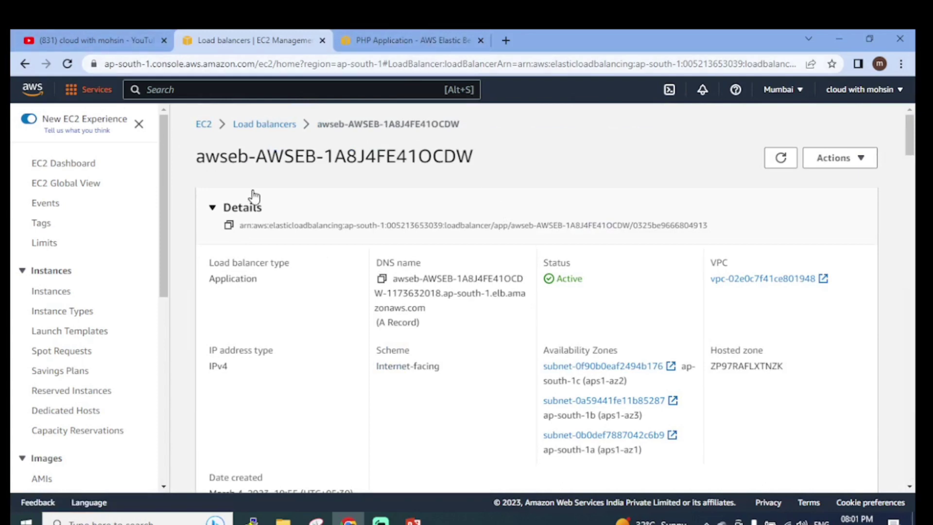
left_click(95, 91)
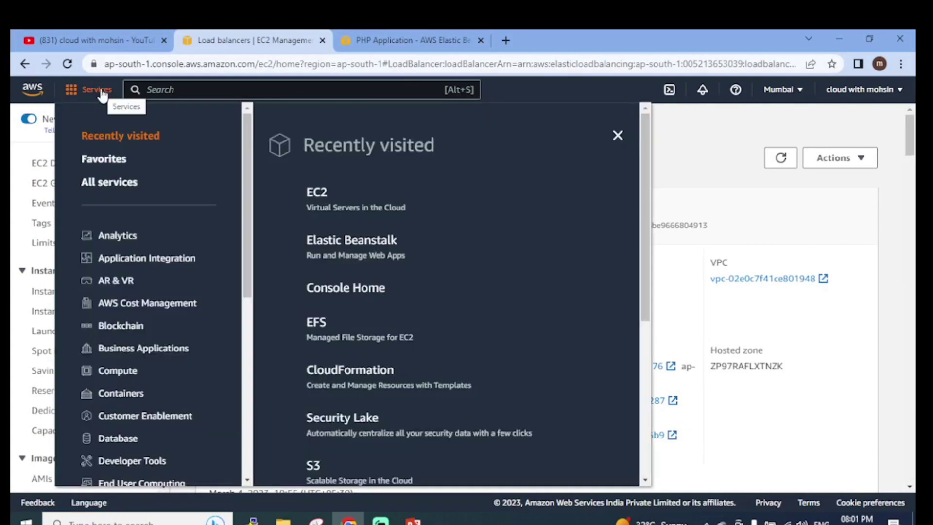
left_click(334, 245)
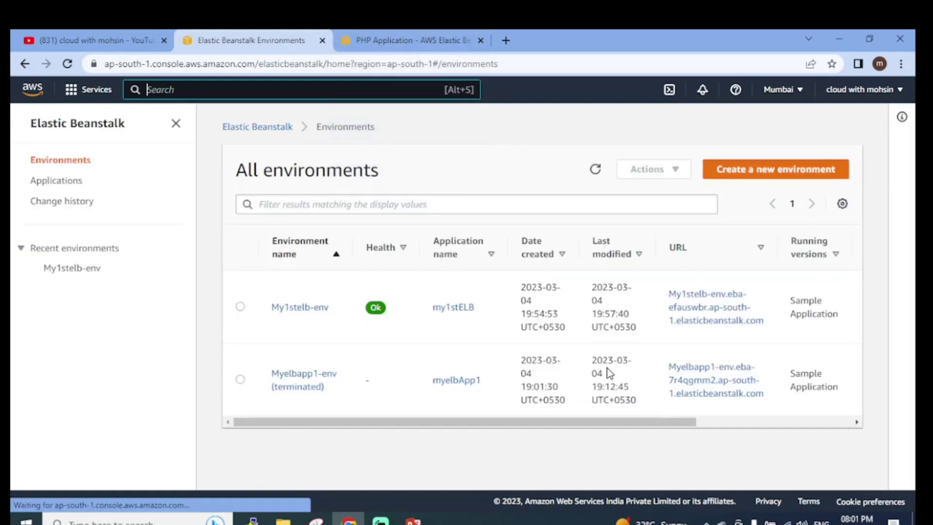
left_click(317, 307)
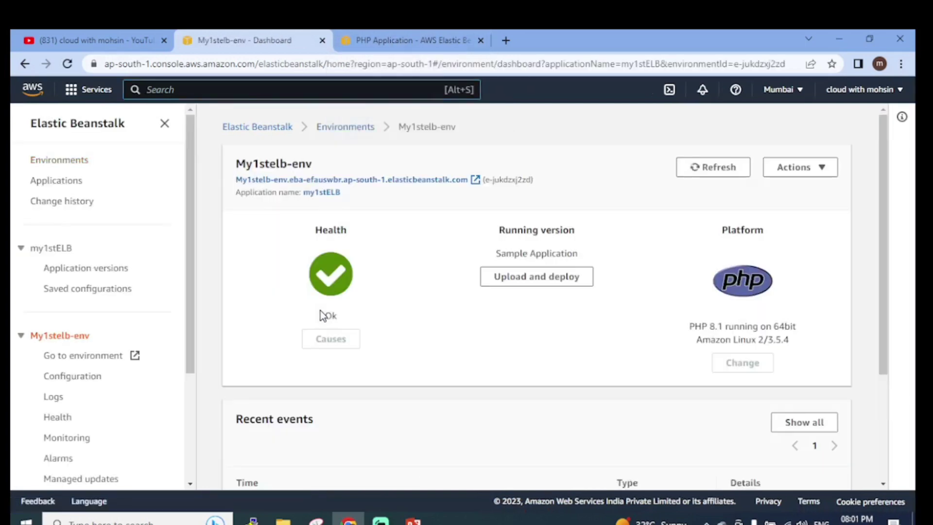
Examine the My1stelb-env dashboard for its health status, running version, platform and recent events.
scroll(345, 317, "down", 1)
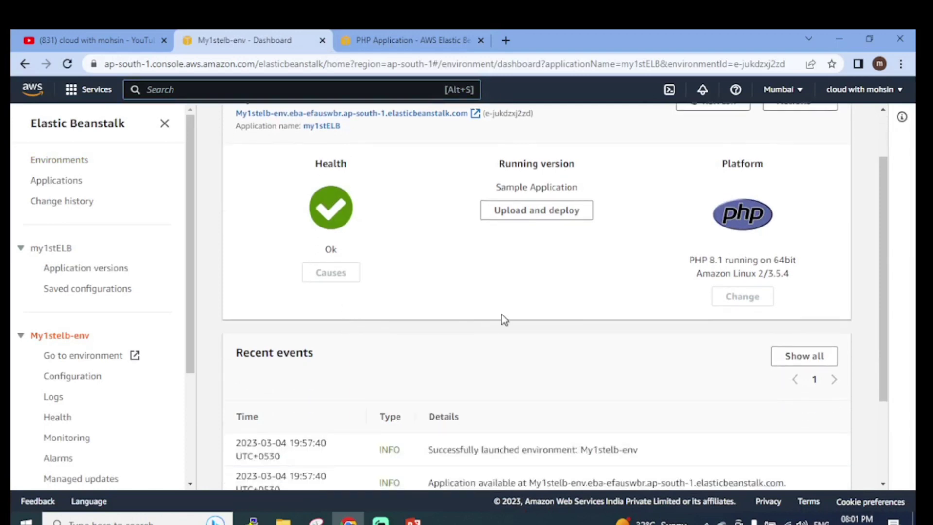
scroll(502, 318, "down", 2)
scroll(503, 319, "up", 4)
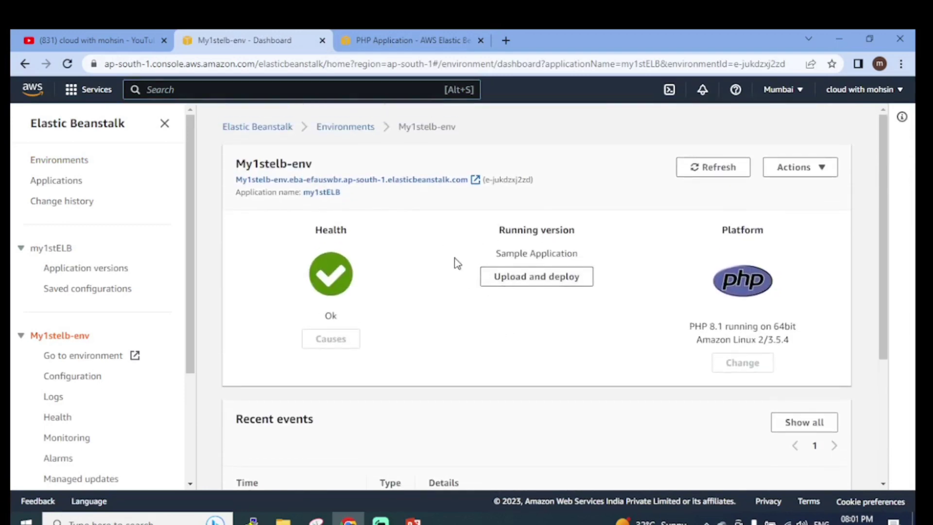
scroll(432, 274, "down", 3)
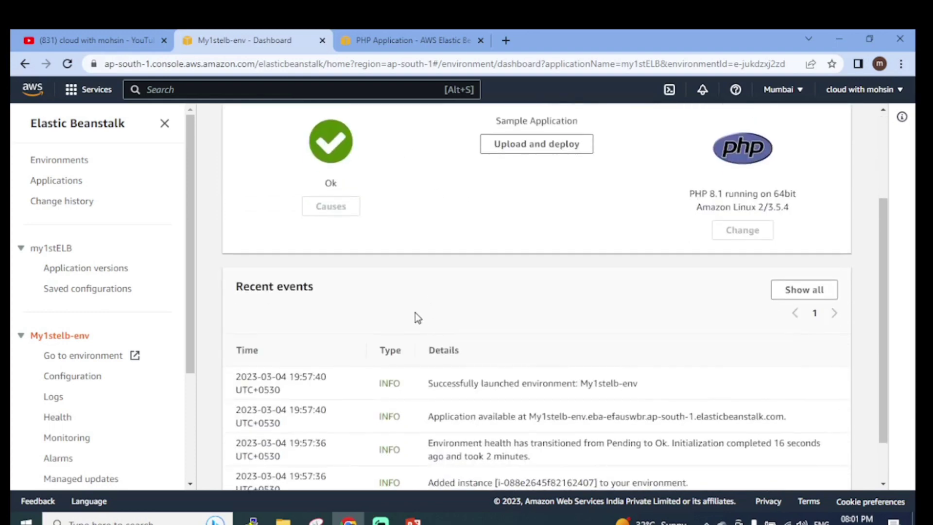
scroll(416, 318, "up", 3)
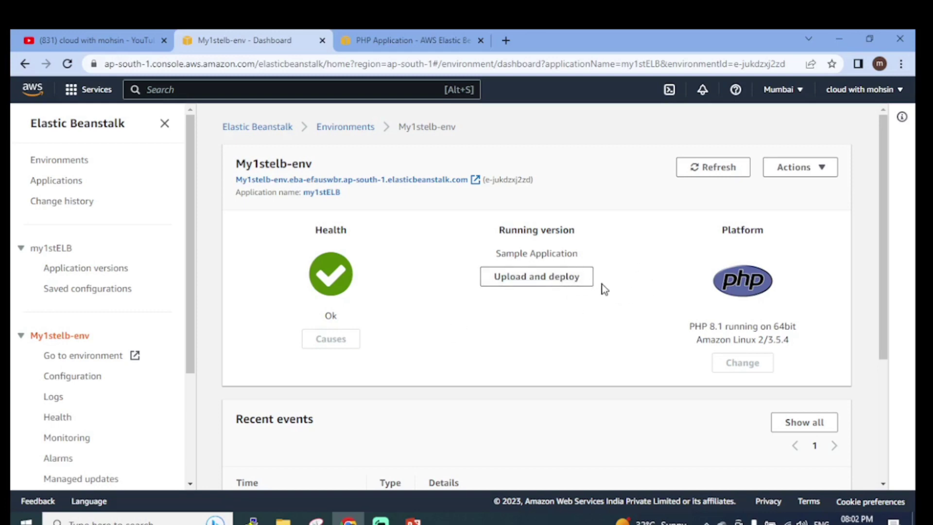
scroll(610, 328, "down", 2)
scroll(647, 320, "up", 2)
scroll(729, 291, "down", 3)
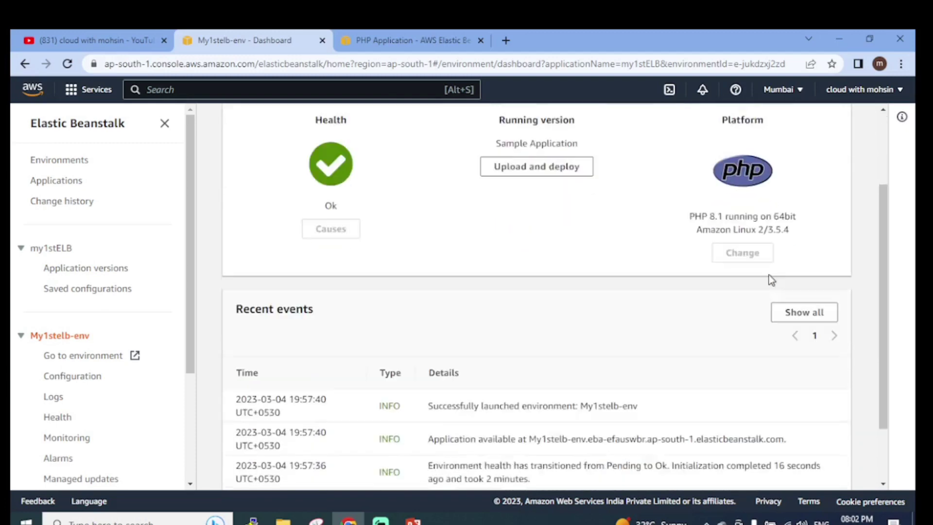
Review the environment's PHP platform and Amazon Linux version, then refresh the dashboard.
triple_click(722, 193)
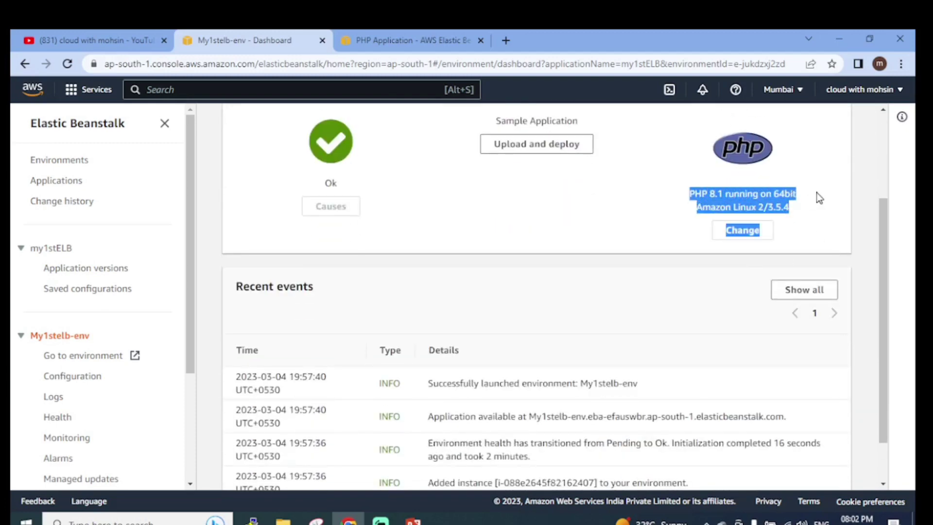
left_click(815, 206)
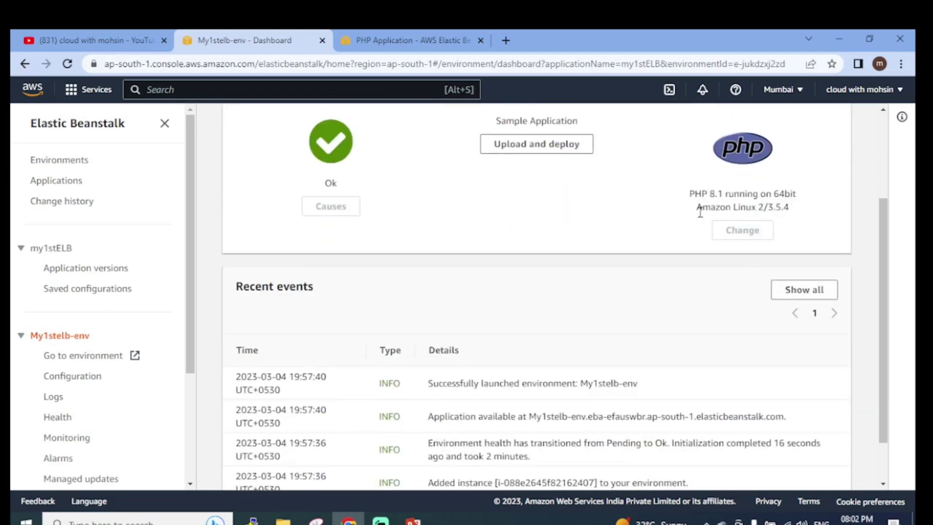
left_click_drag(698, 208, 795, 214)
scroll(841, 218, "down", 1)
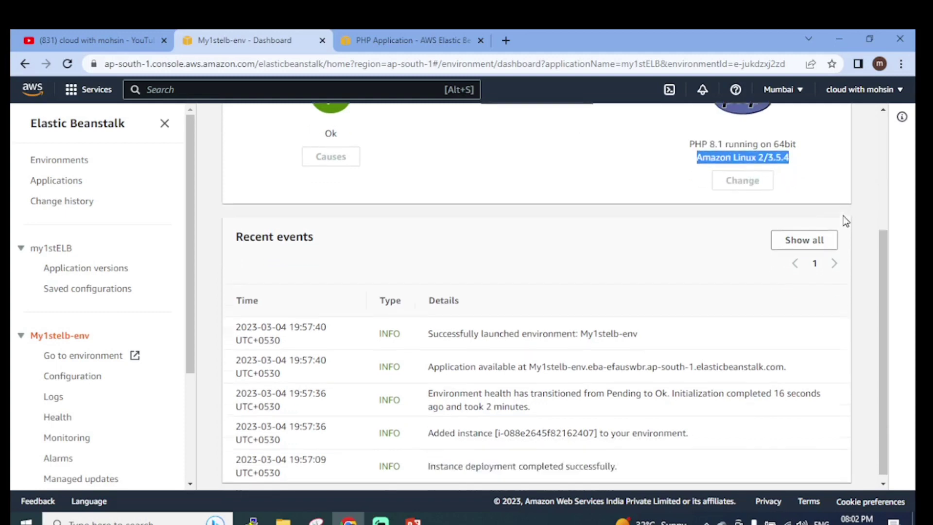
scroll(710, 271, "up", 4)
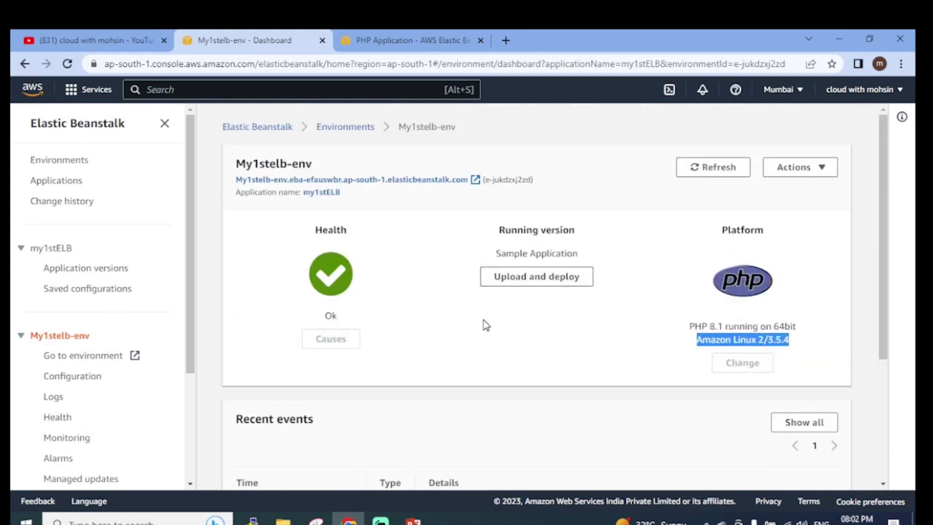
left_click(729, 171)
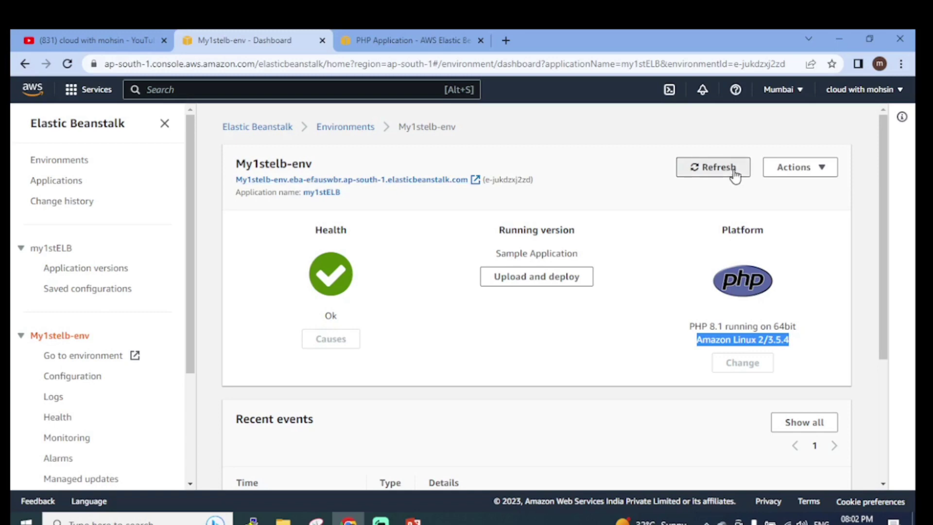
Review the lists of all environments and all applications, and open the my1stELB application.
left_click(364, 128)
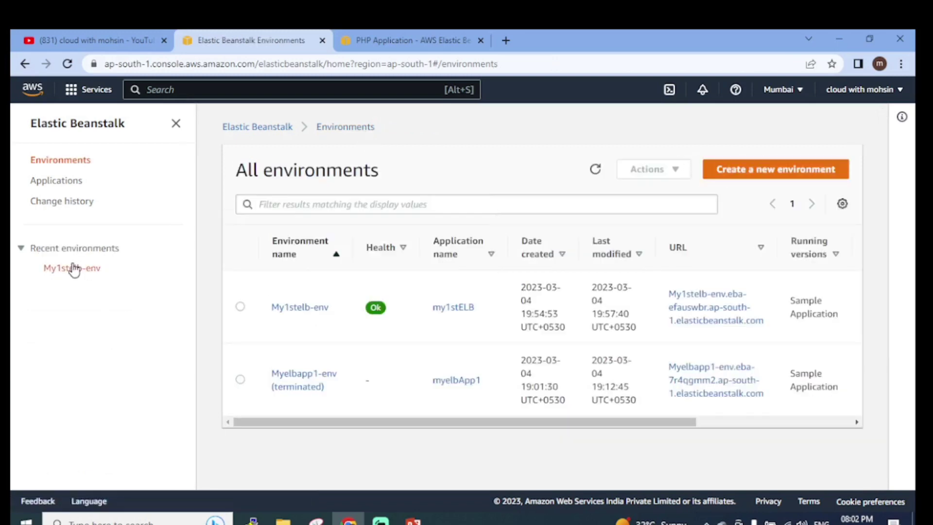
left_click(58, 185)
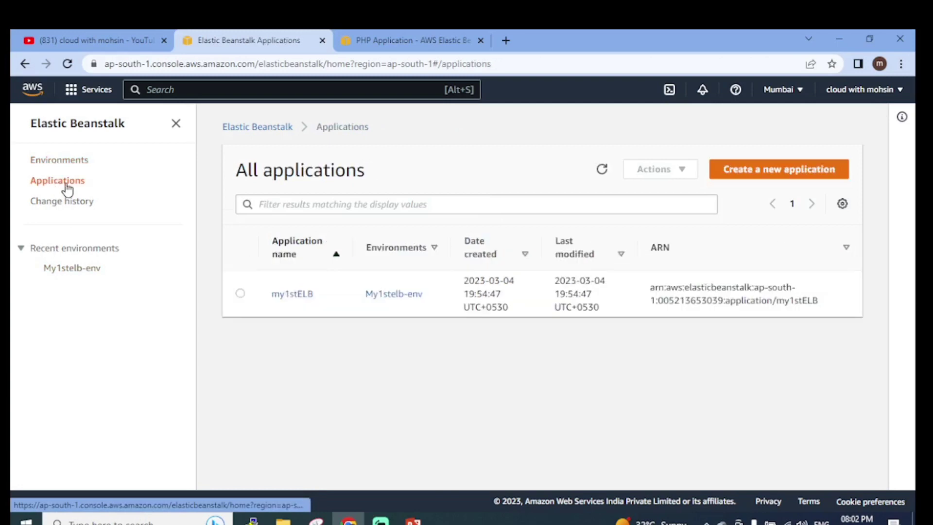
left_click(68, 160)
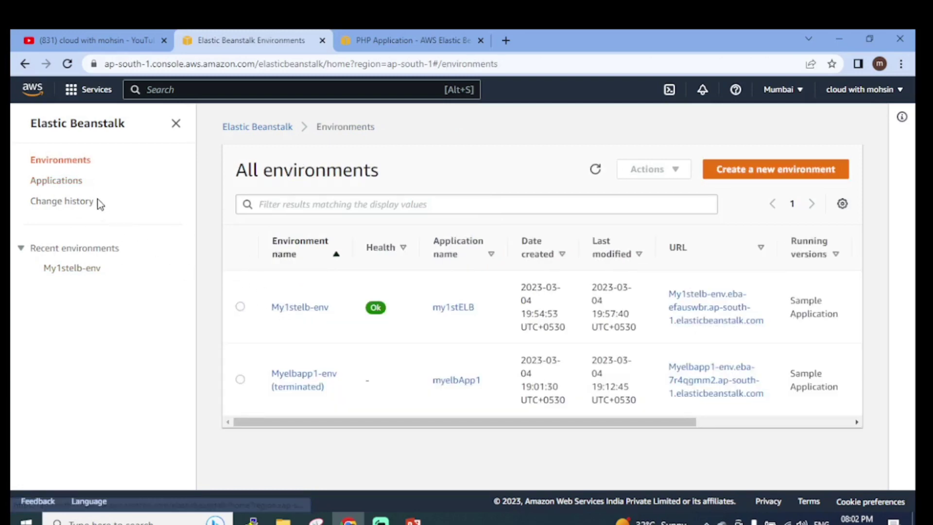
left_click(76, 183)
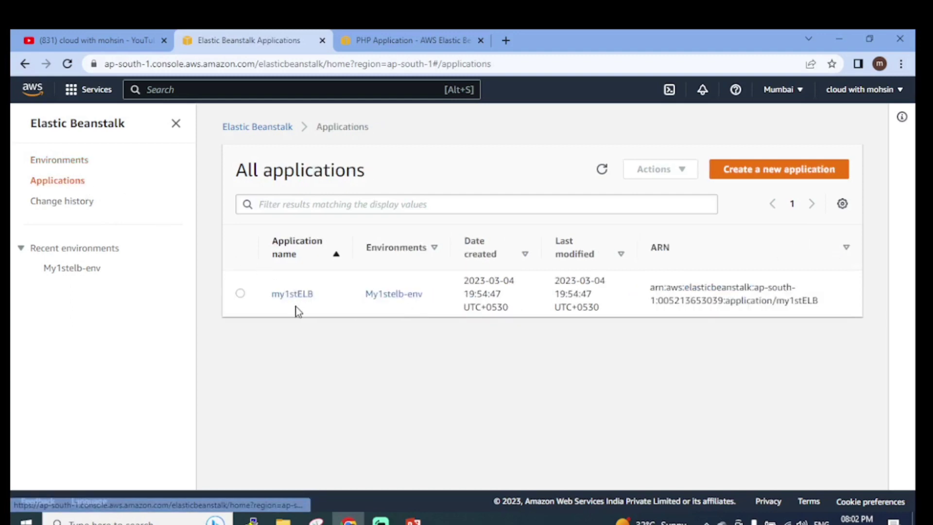
left_click(296, 293)
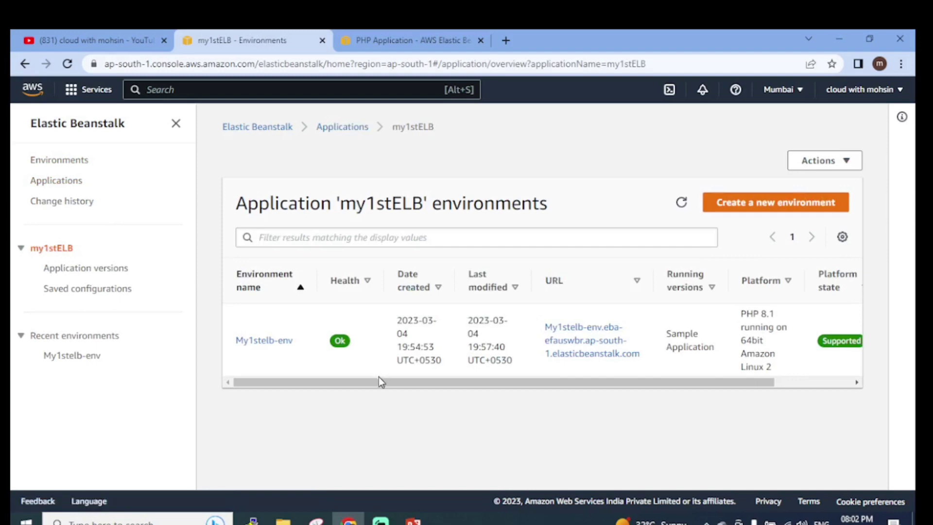
Open My1stelb-env from the application's environments and review its dashboard and available management pages.
left_click(273, 342)
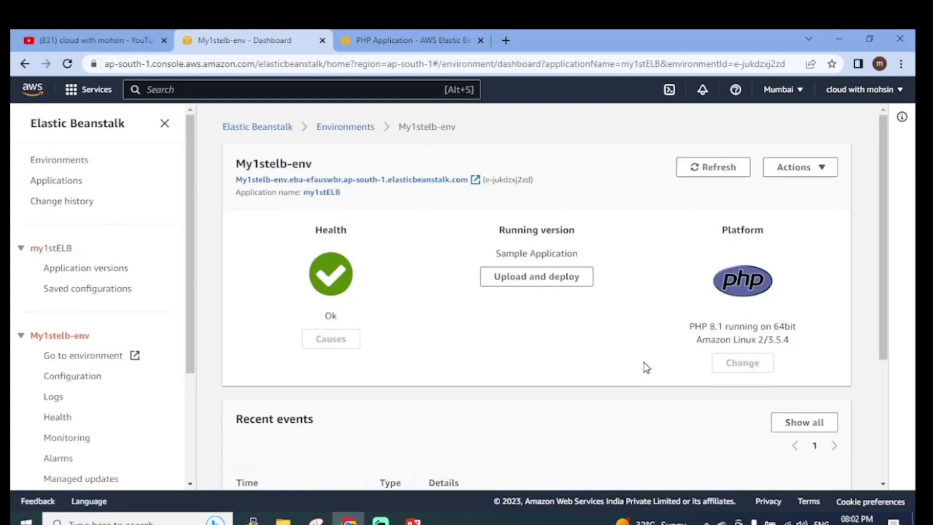
scroll(645, 362, "down", 4)
scroll(678, 407, "up", 4)
scroll(160, 346, "down", 3)
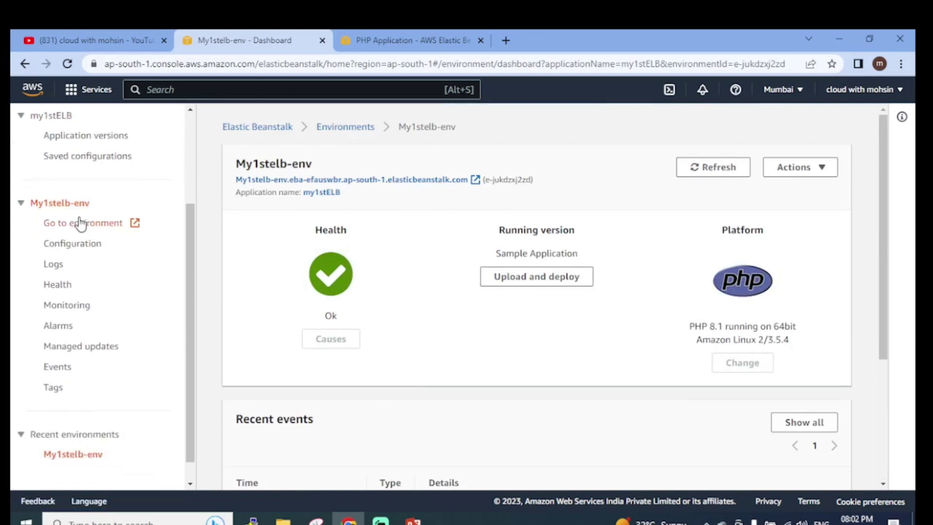
scroll(66, 360, "down", 1)
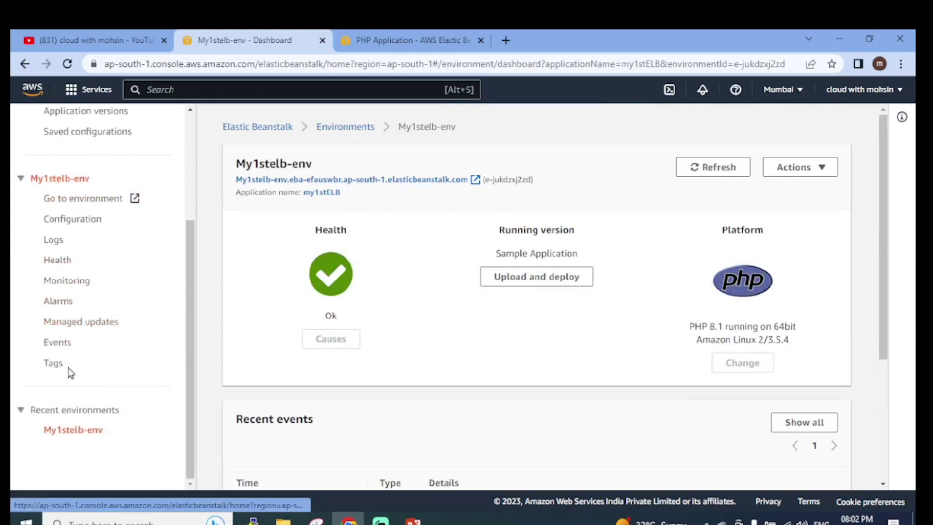
Open the environment's monitoring page and examine the overview metrics and the health, response time, request and CPU graphs.
left_click(63, 284)
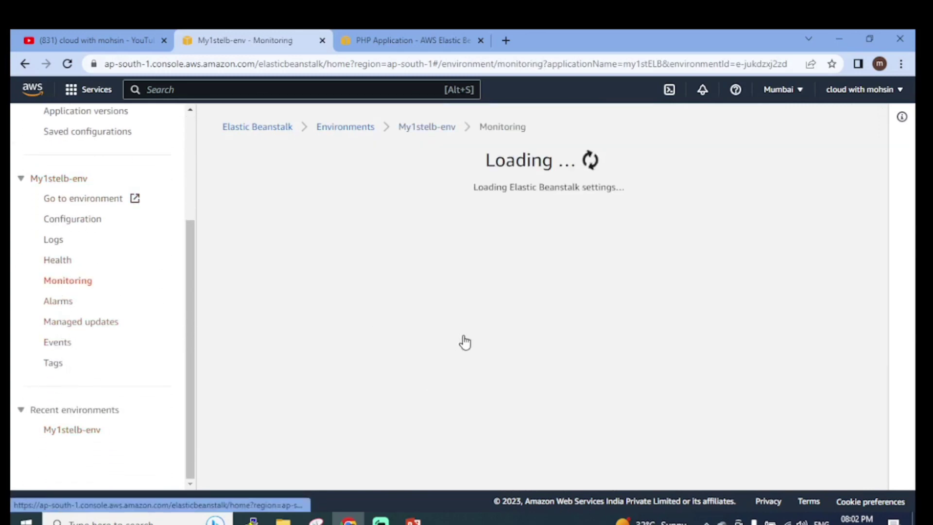
scroll(461, 357, "down", 3)
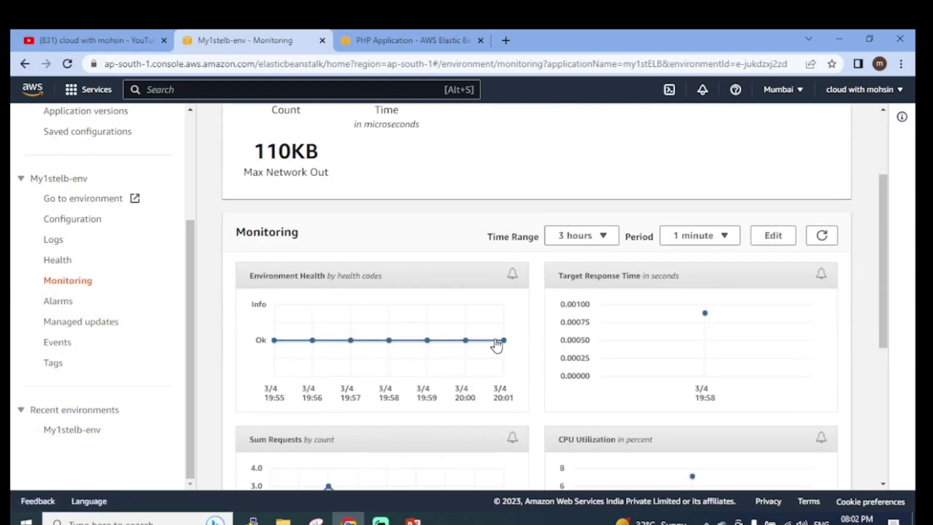
scroll(495, 350, "up", 3)
scroll(487, 330, "down", 7)
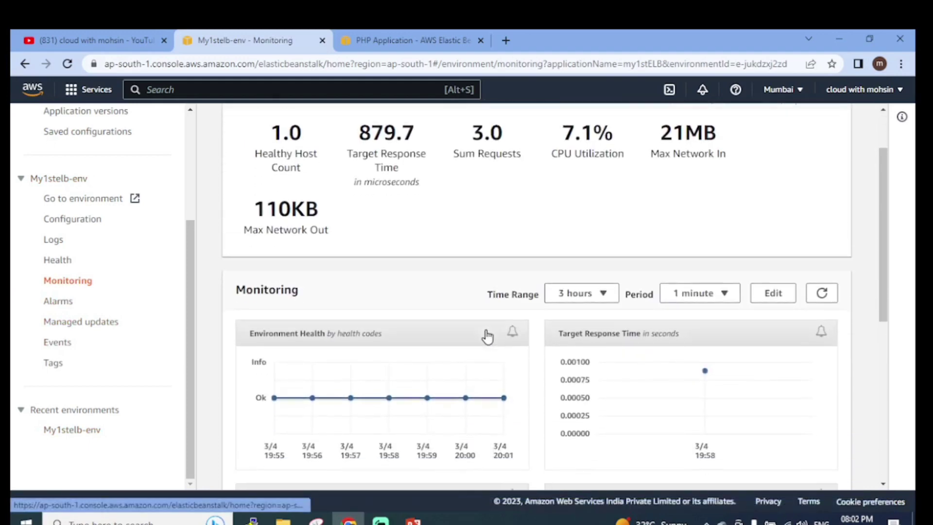
scroll(488, 335, "up", 7)
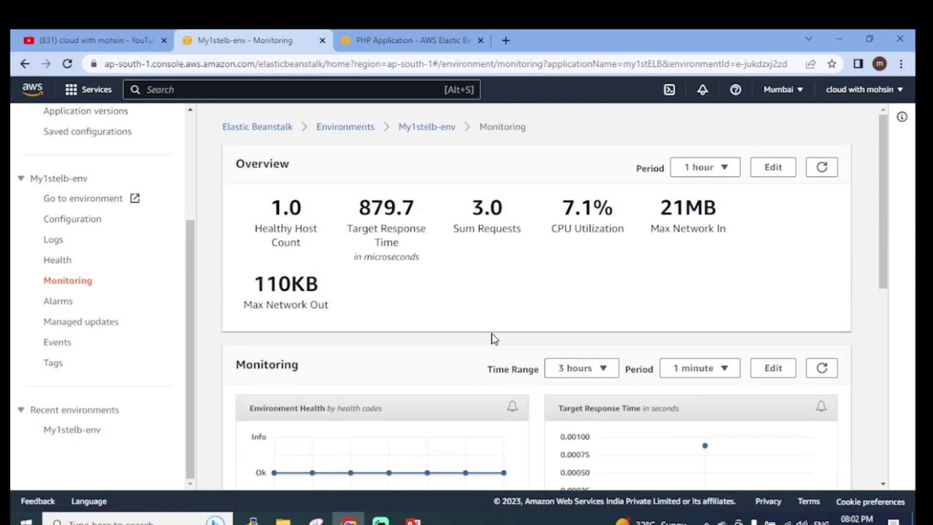
scroll(587, 264, "down", 7)
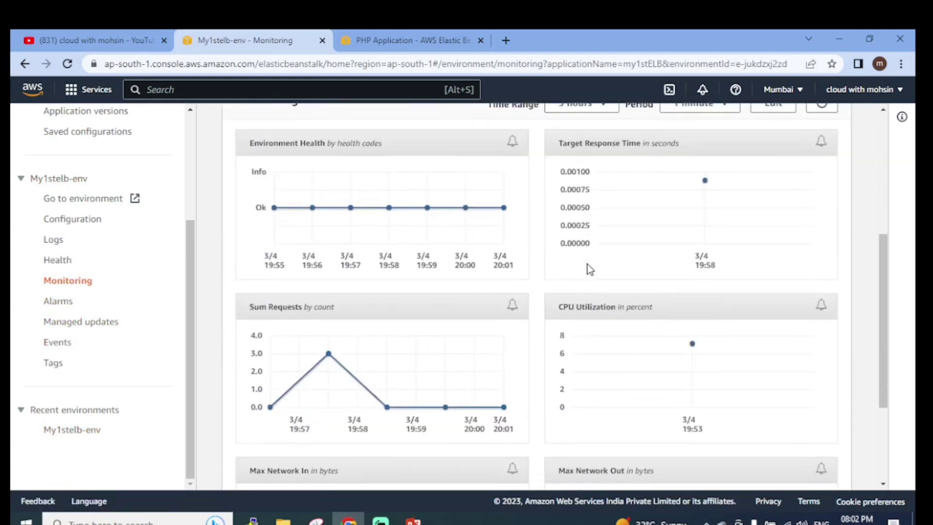
scroll(628, 293, "up", 7)
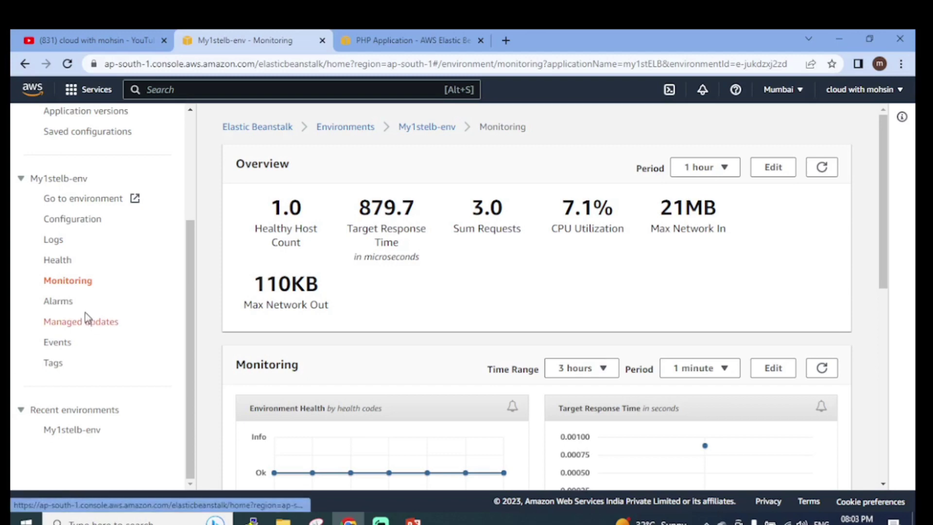
Check the environment's existing alarms and its managed updates overview.
left_click(59, 302)
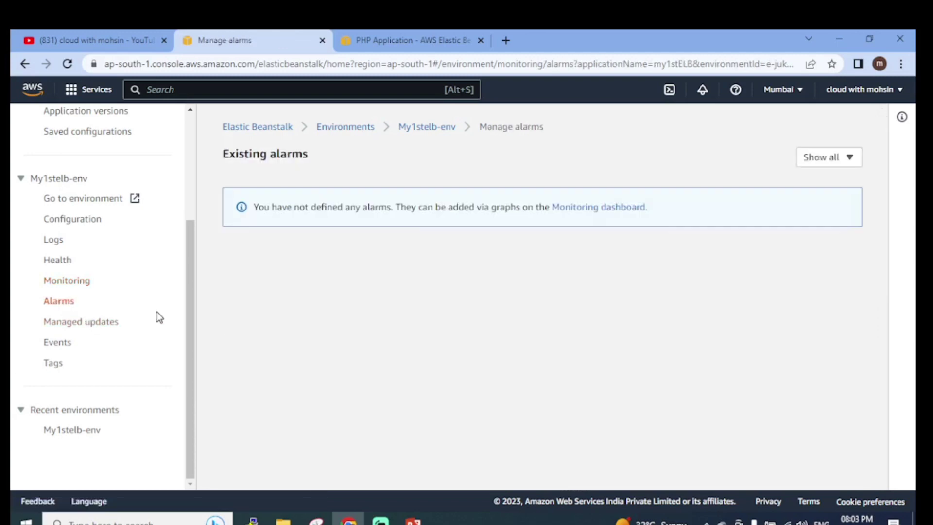
left_click(82, 321)
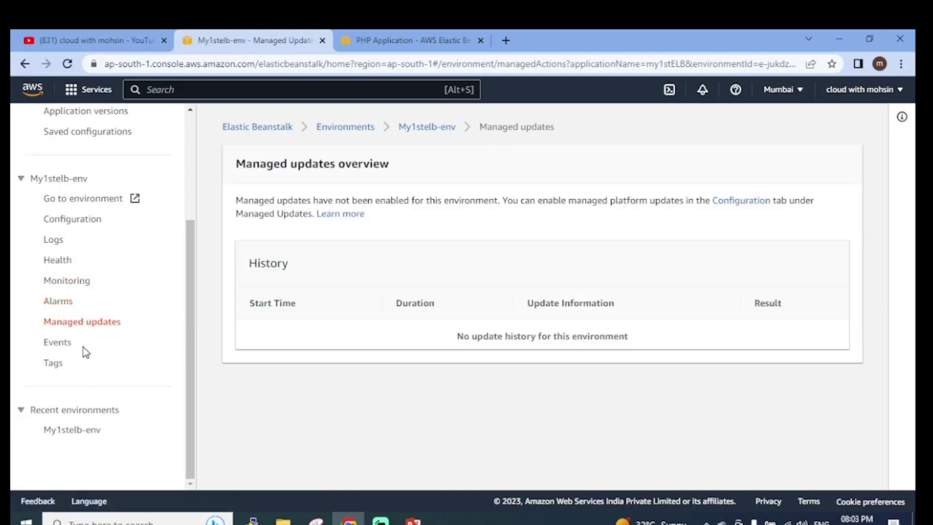
Open the environment's event log and examine the launch, health, instance deployment and Auto Scaling entries.
left_click(57, 345)
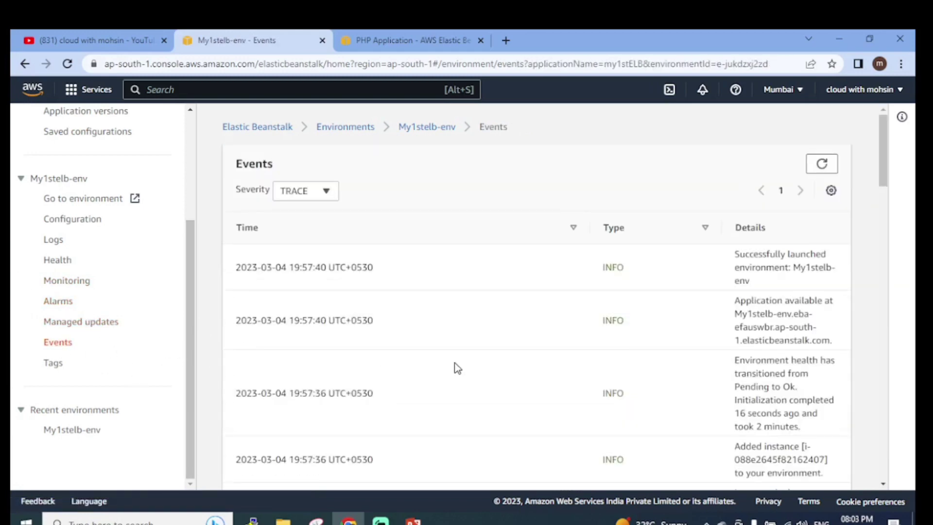
scroll(455, 363, "down", 10)
scroll(458, 367, "down", 8)
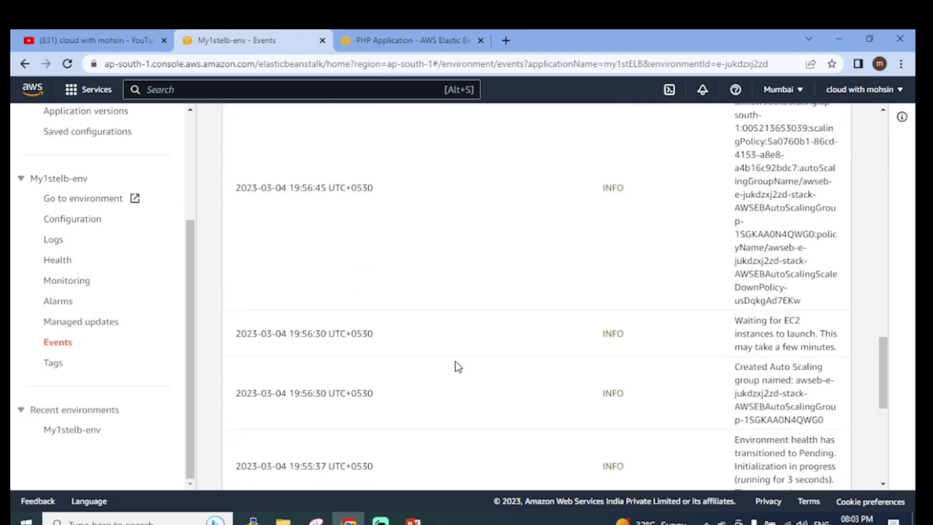
scroll(457, 367, "up", 15)
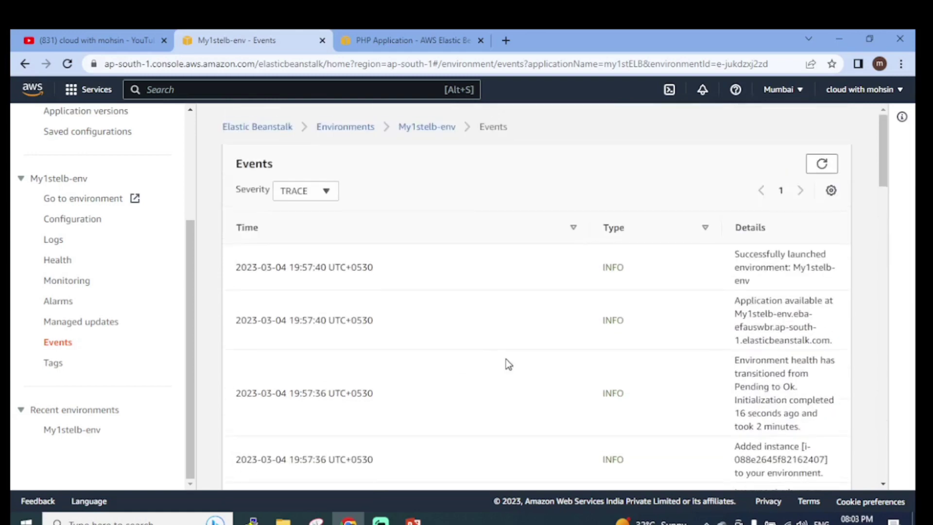
scroll(773, 297, "down", 3)
scroll(766, 291, "up", 3)
left_click_drag(737, 258, 823, 284)
scroll(763, 305, "down", 2)
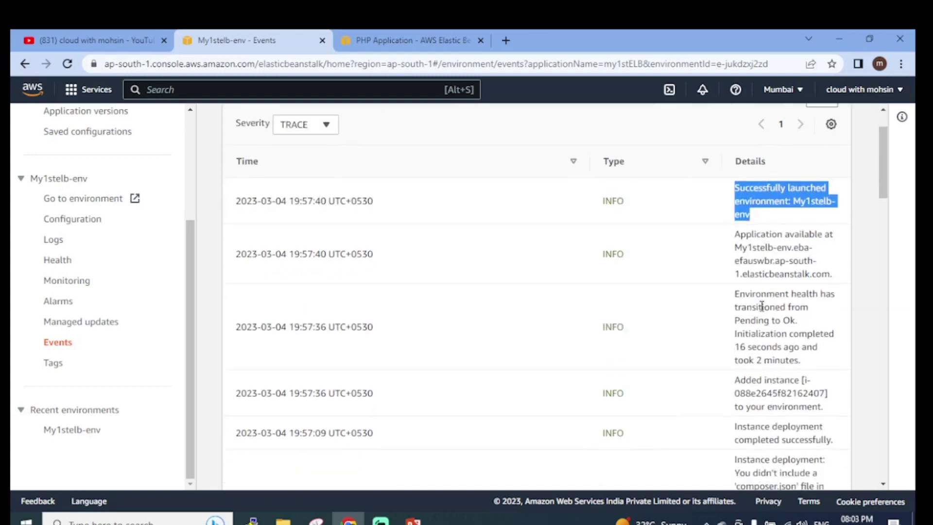
scroll(757, 264, "down", 2)
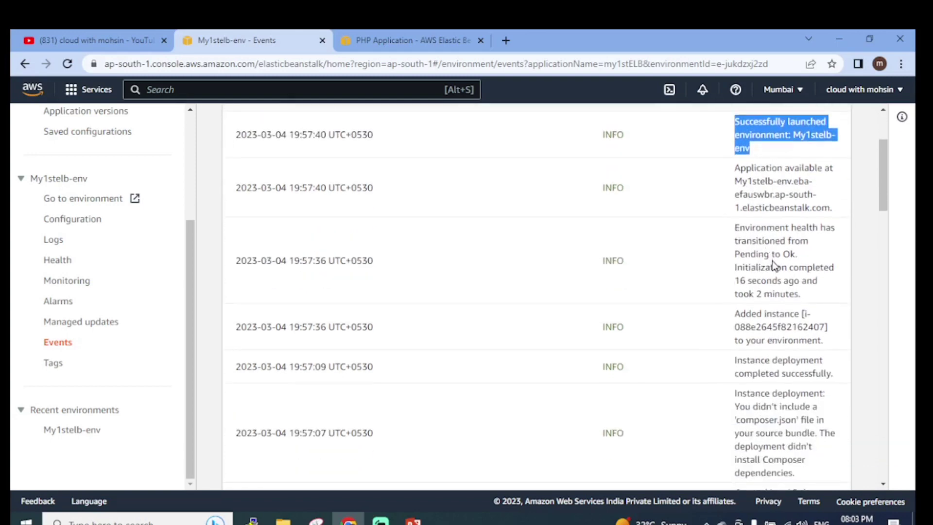
Examine the event entries about the environment's health transition and the instance added to the environment.
mouse_move(733, 234)
left_mouse_down()
mouse_move(814, 277)
mouse_move(819, 294)
left_mouse_up()
scroll(818, 294, "down", 3)
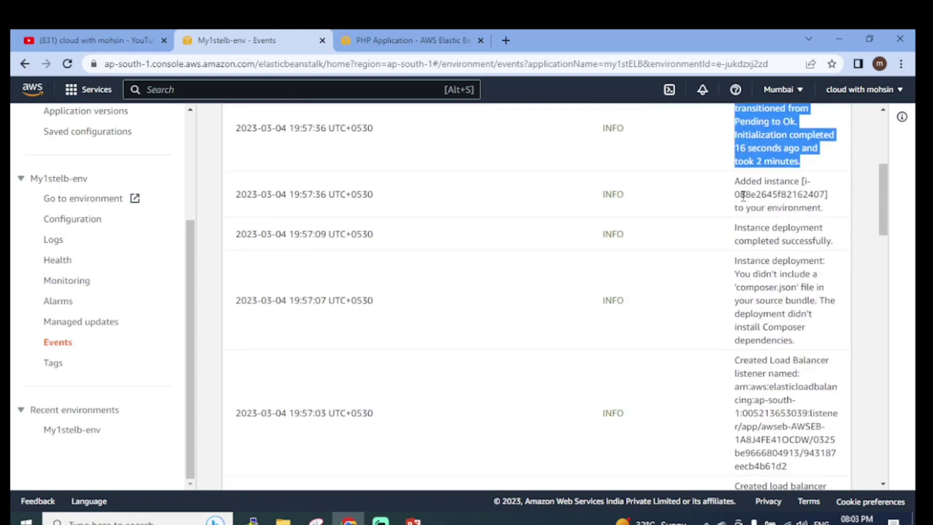
left_click(776, 197)
triple_click(775, 197)
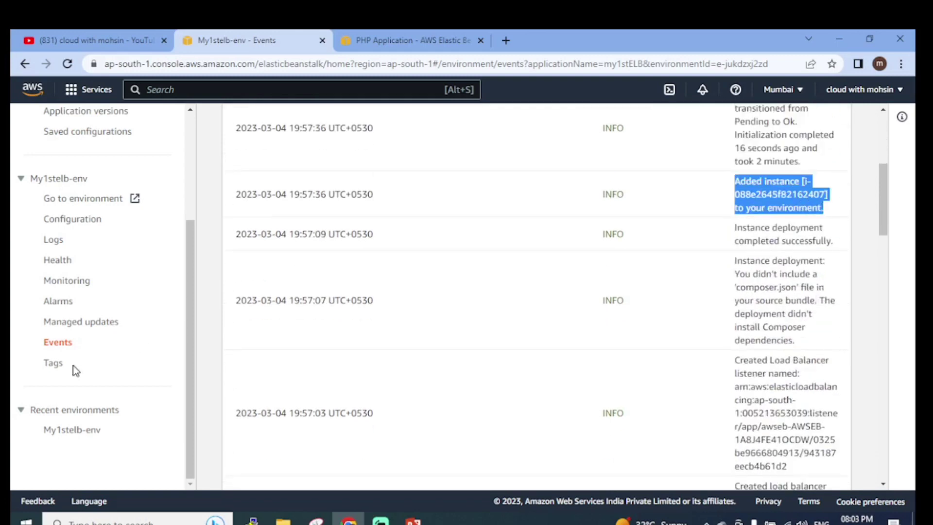
Open the tags of My1stelb-env and review the default environment ID, environment name and Name tags.
left_click(61, 367)
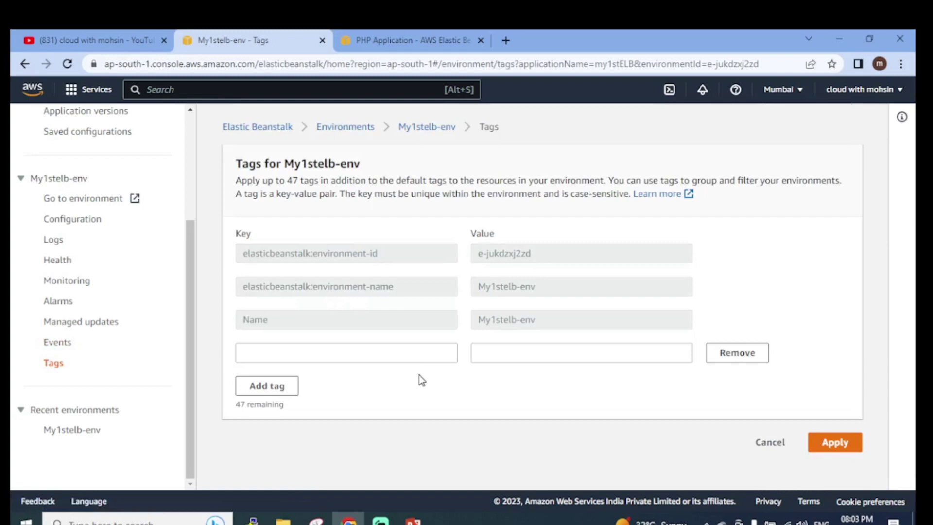
double_click(258, 321)
left_click_drag(486, 322, 528, 322)
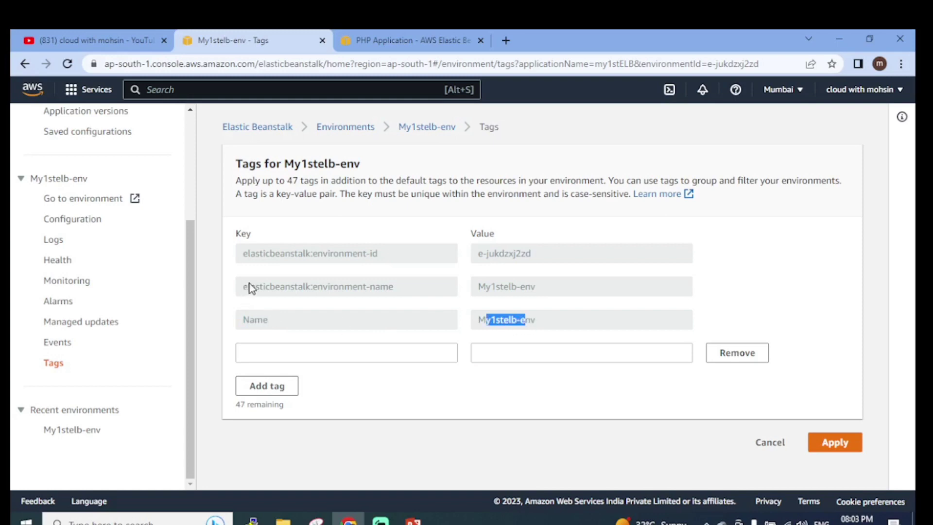
left_click_drag(246, 287, 424, 287)
left_click(355, 294)
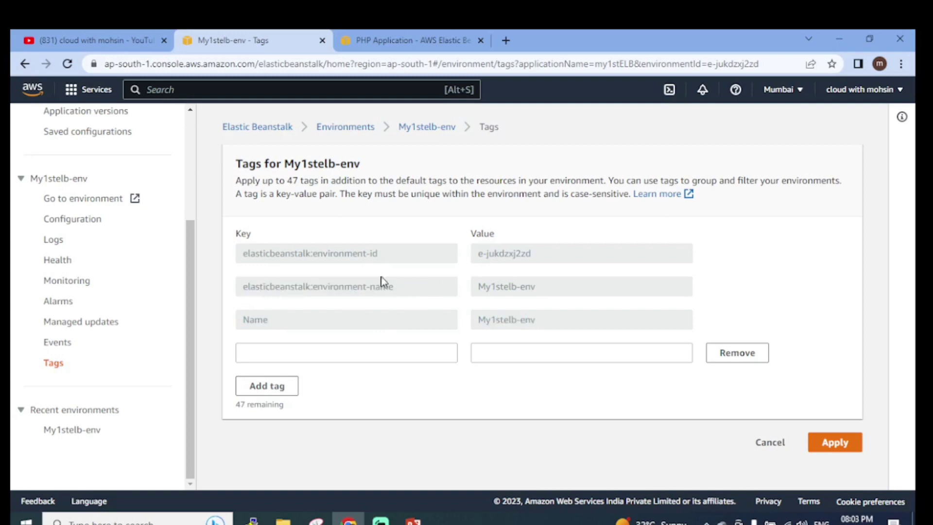
left_click_drag(324, 256, 396, 254)
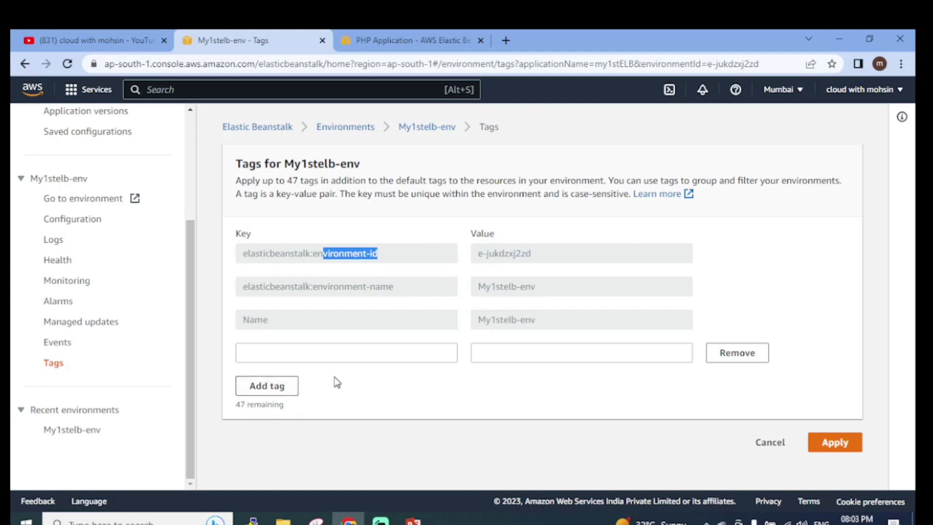
Check the environment's enhanced health overview and its logs page.
left_click(61, 261)
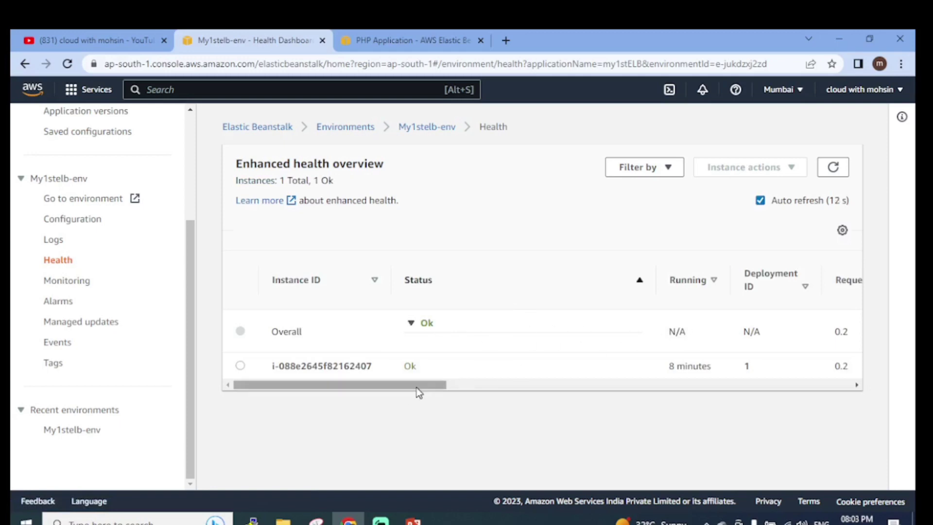
left_click_drag(417, 387, 191, 389)
left_click(58, 244)
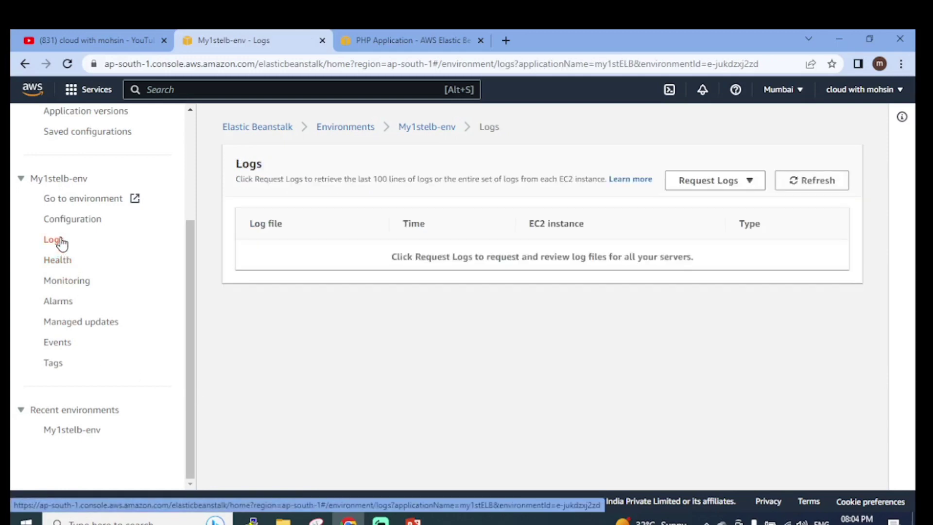
Open the environment's configuration and examine the software, instances, capacity, load balancer, rolling updates, security and monitoring options.
scroll(144, 292, "up", 2)
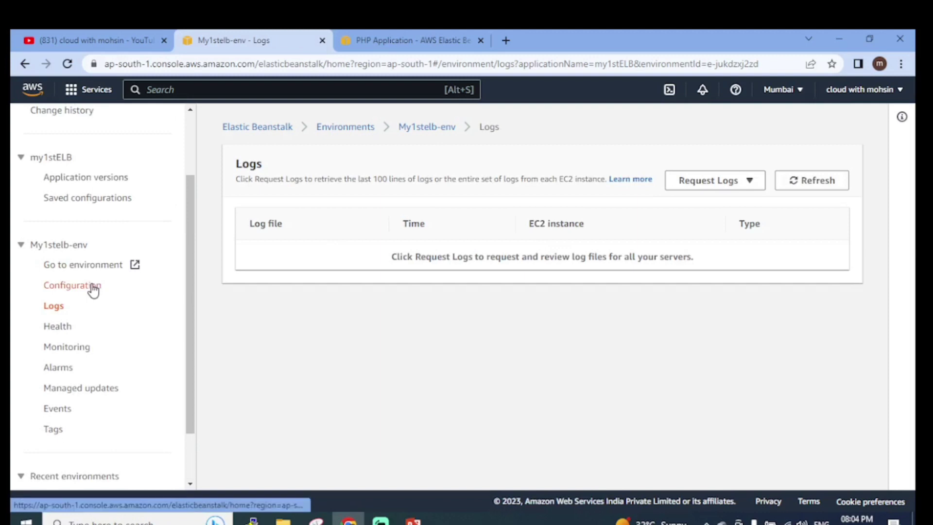
left_click(92, 289)
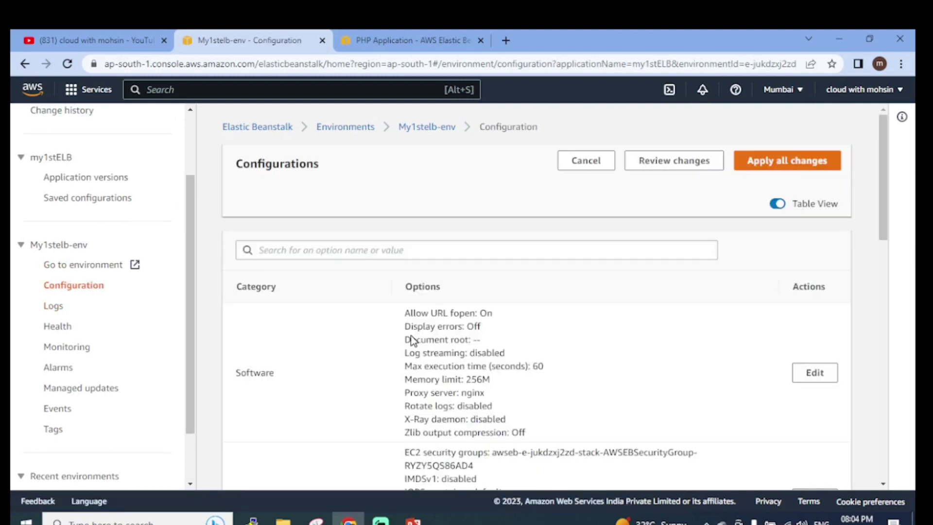
scroll(632, 394, "down", 1)
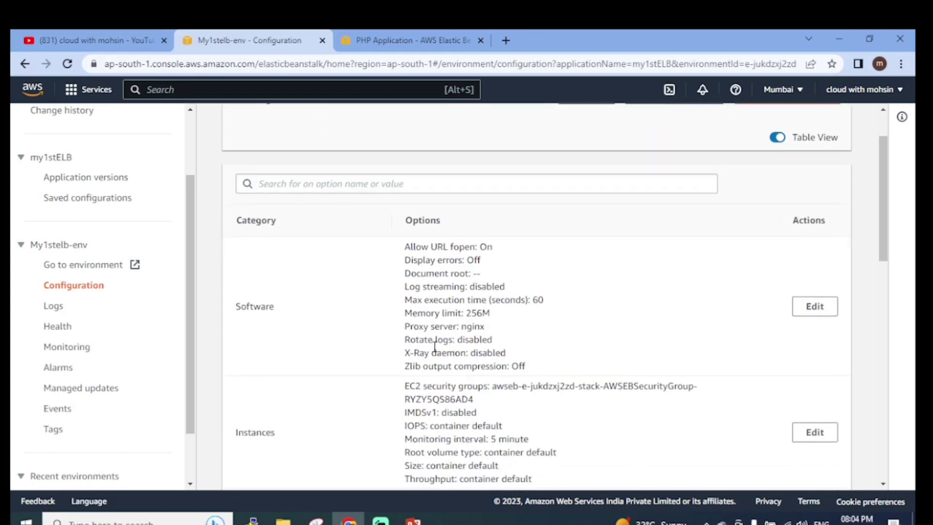
scroll(492, 302, "down", 1)
scroll(494, 304, "down", 1)
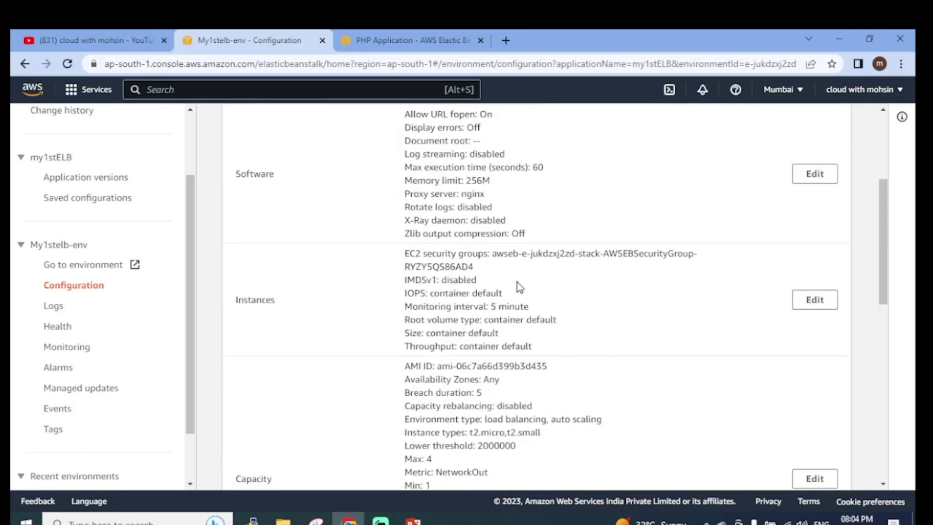
scroll(465, 347, "down", 2)
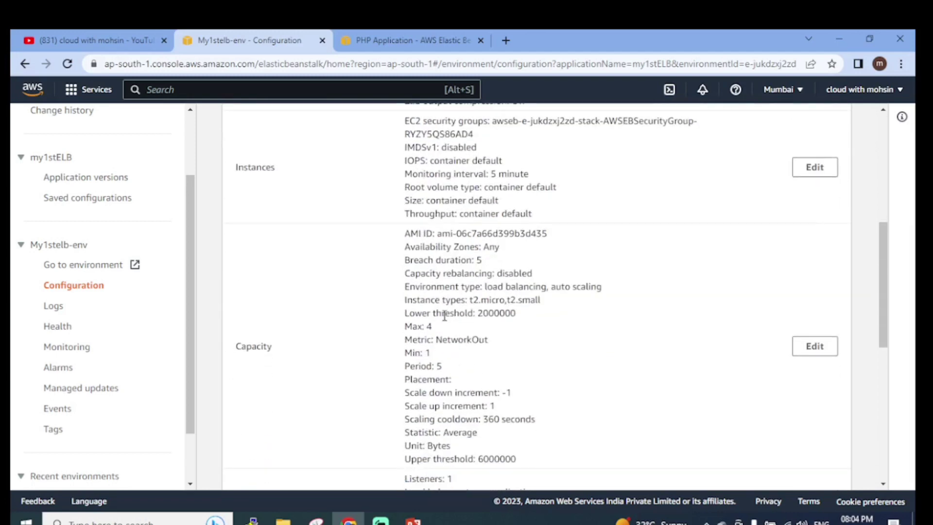
scroll(529, 340, "down", 2)
scroll(314, 363, "down", 3)
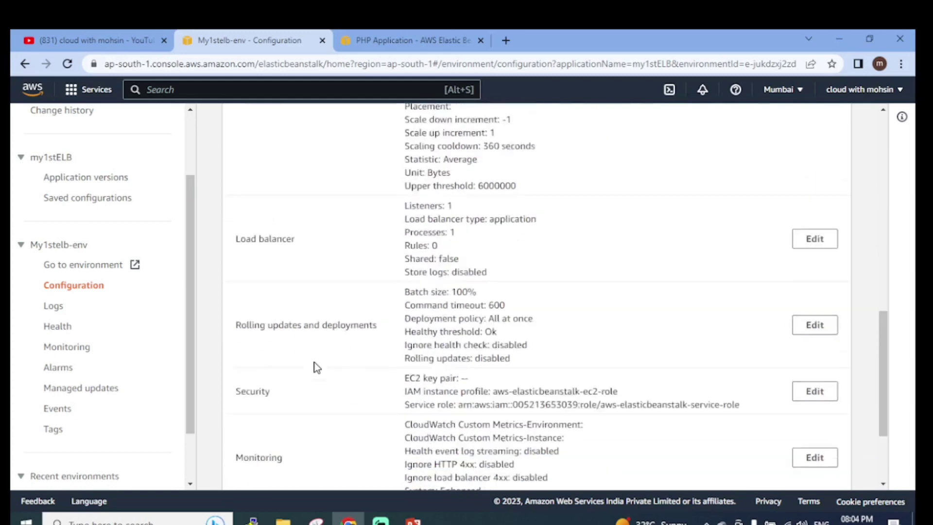
Terminate My1stelb-env from the list of all environments, entering My1stelb-env as the confirmation name.
scroll(106, 349, "up", 1)
scroll(106, 349, "up", 1)
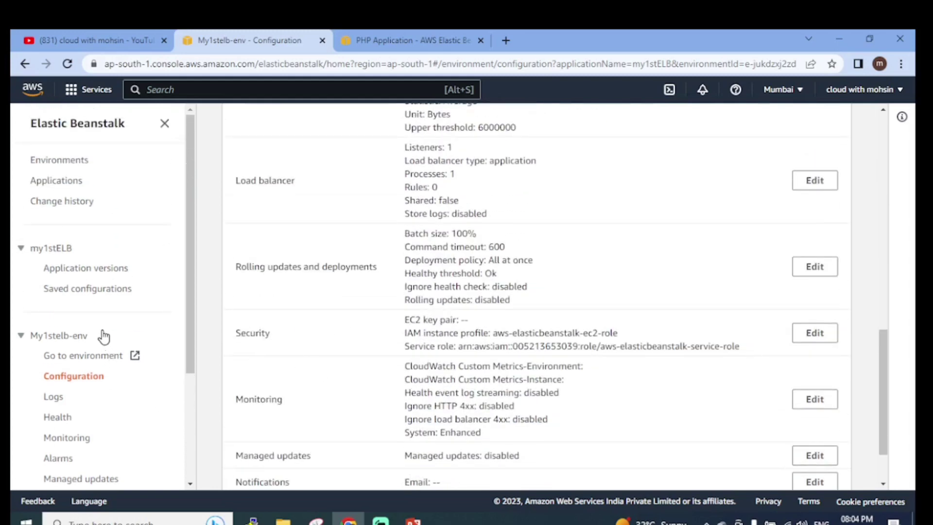
left_click(68, 164)
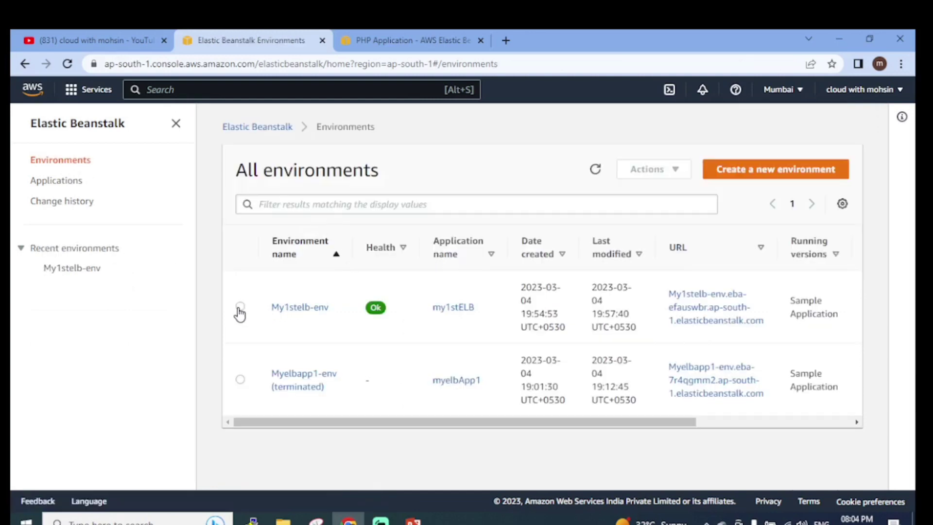
left_click(240, 307)
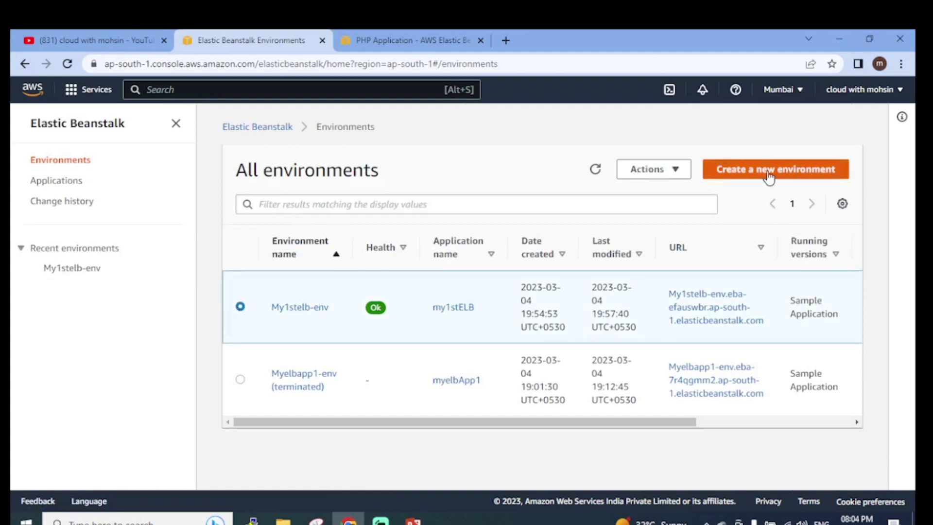
left_click(669, 173)
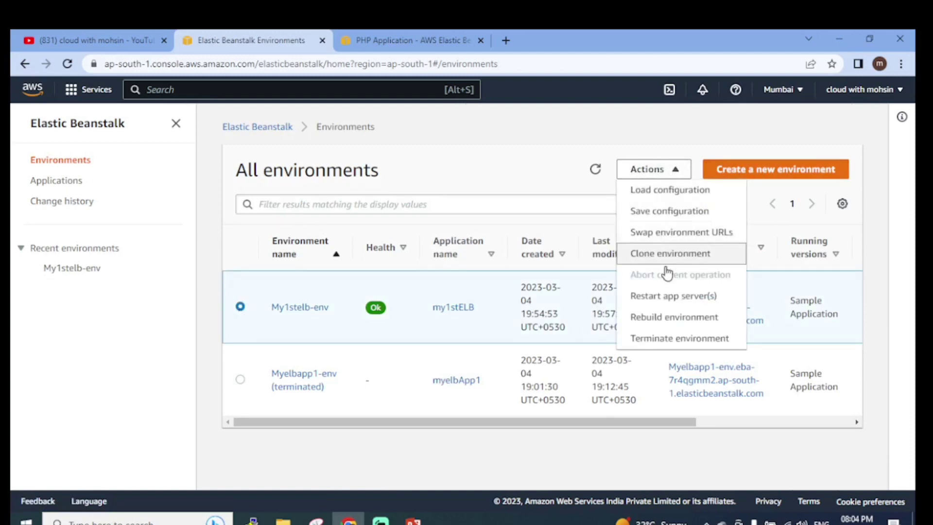
left_click(671, 338)
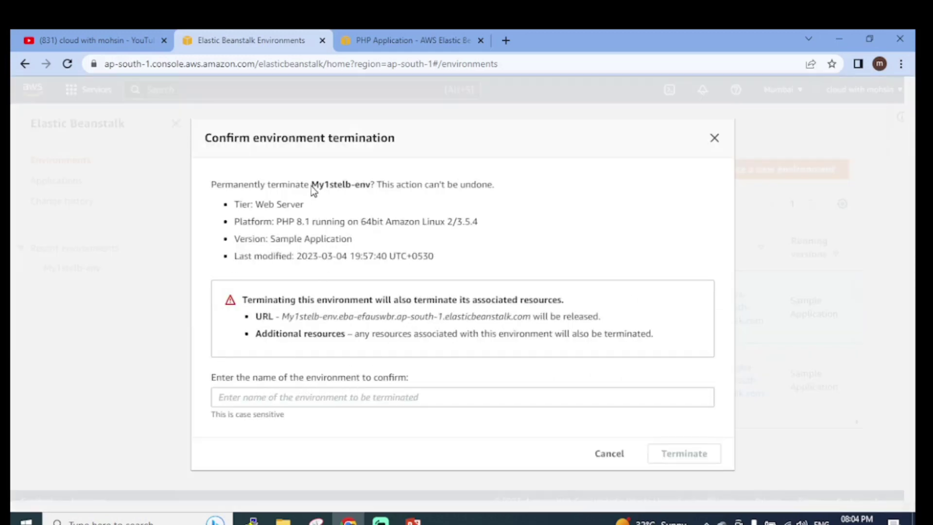
left_click_drag(312, 184, 371, 187)
right_click(371, 187)
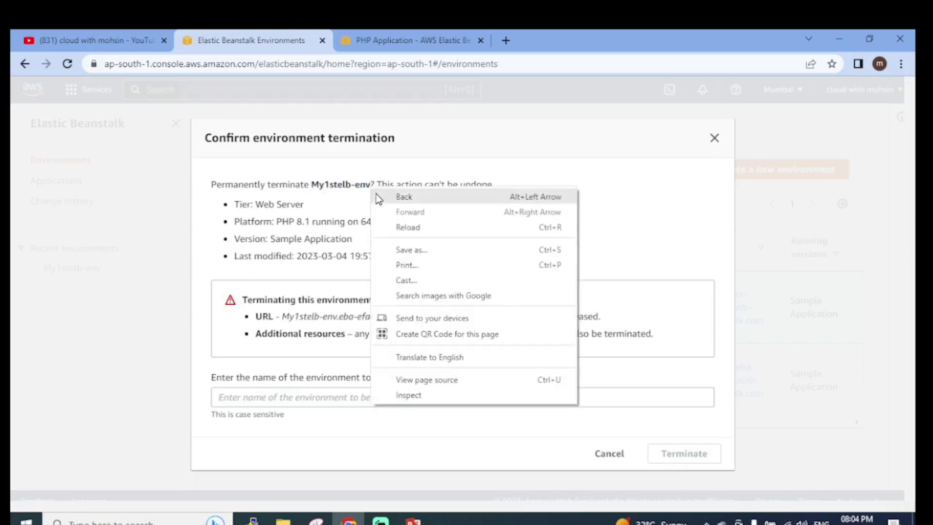
left_click(346, 217)
left_click(320, 398)
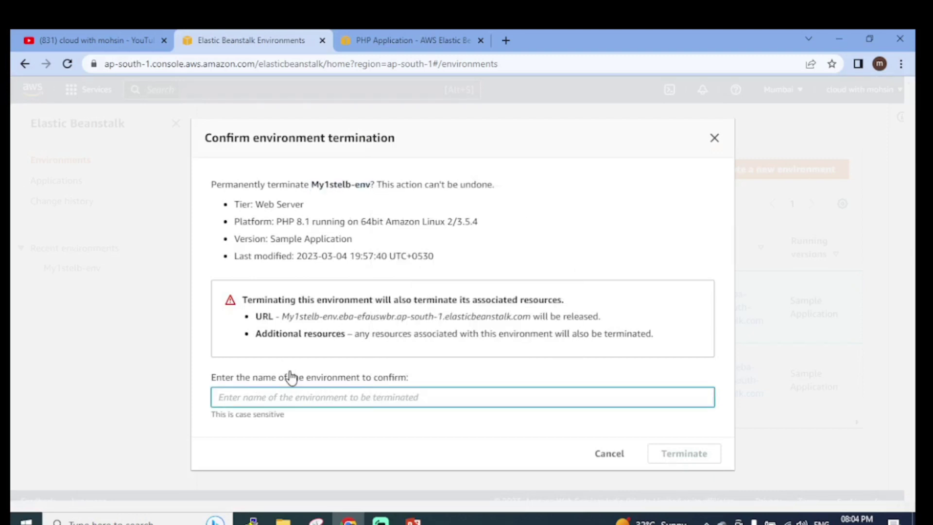
type("My1stelb")
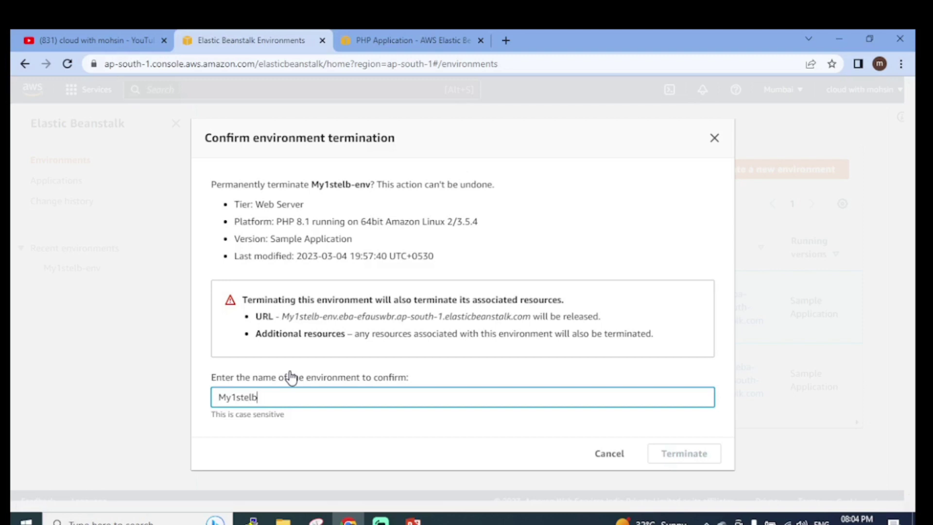
type("-env")
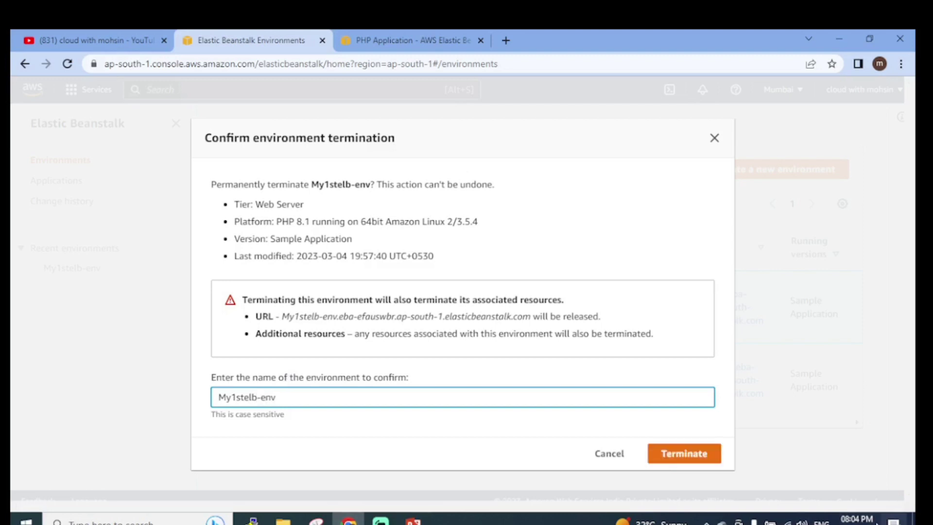
left_click(719, 462)
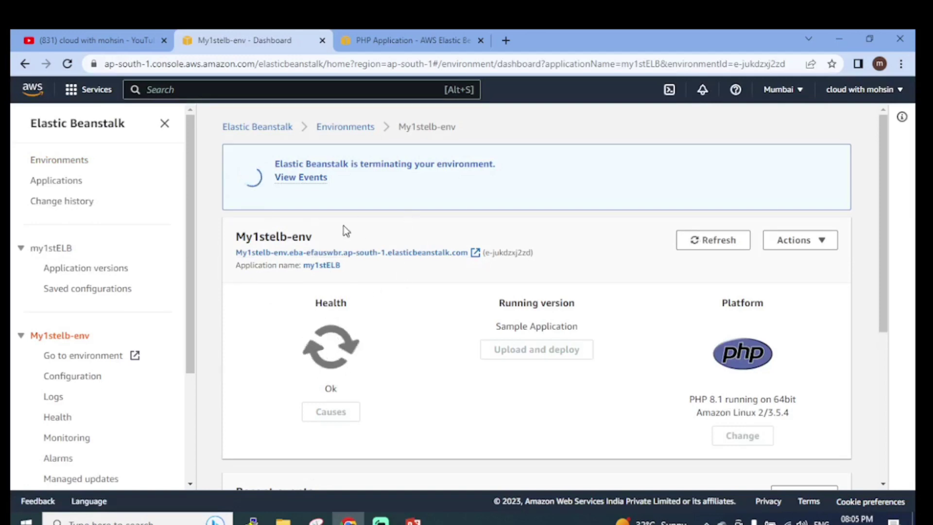
Open the termination events of My1stelb-env, check the newest entries and refresh the event list.
left_click(304, 178)
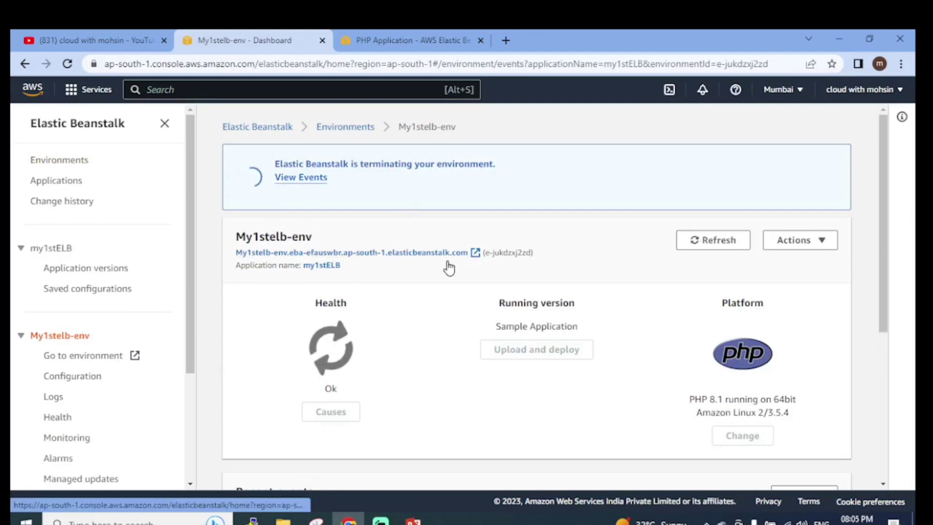
scroll(470, 308, "down", 1)
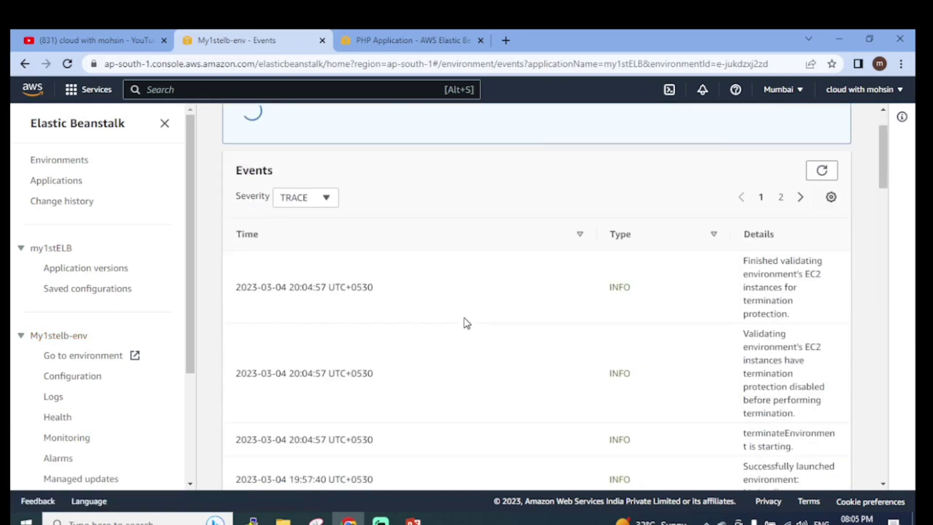
scroll(465, 319, "down", 1)
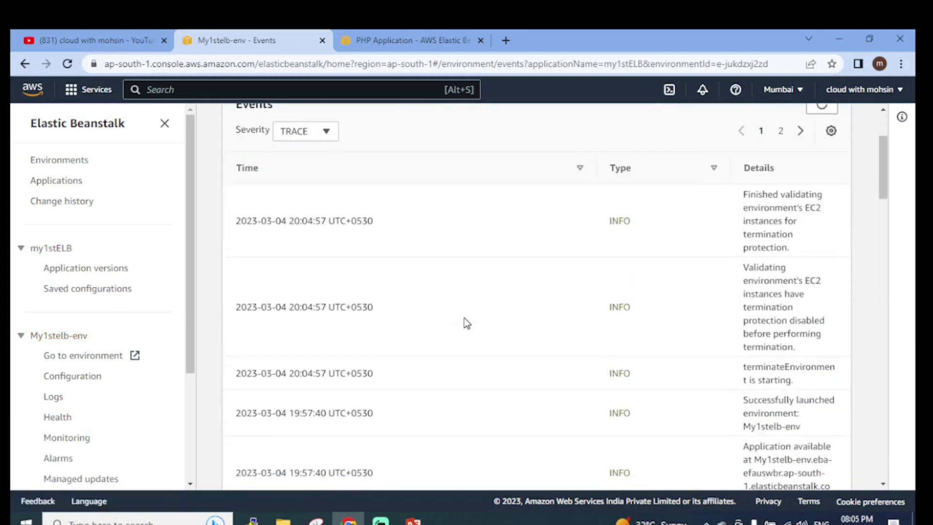
scroll(464, 318, "up", 2)
left_click(824, 236)
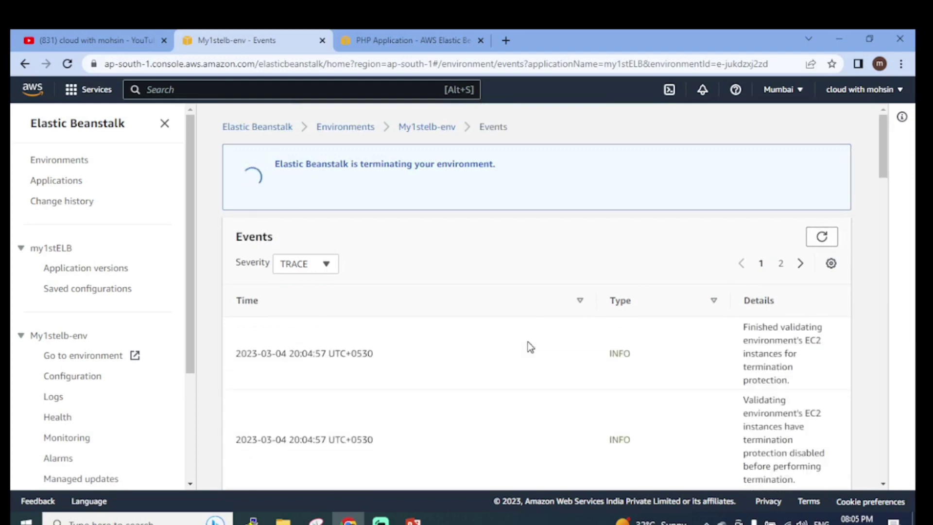
Look through the environment's event entries, refresh the list again and check the latest termination progress.
scroll(515, 352, "down", 1)
scroll(506, 342, "up", 1)
scroll(427, 317, "down", 5)
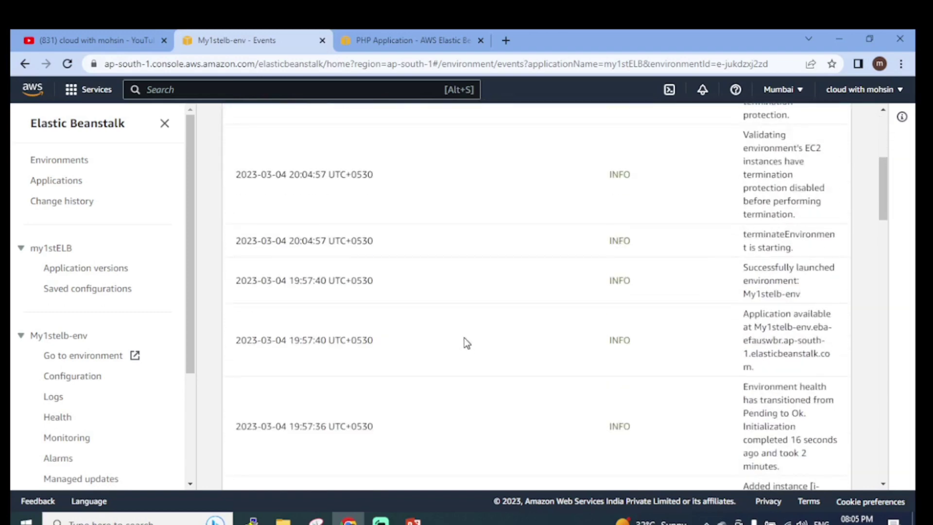
scroll(467, 340, "down", 3)
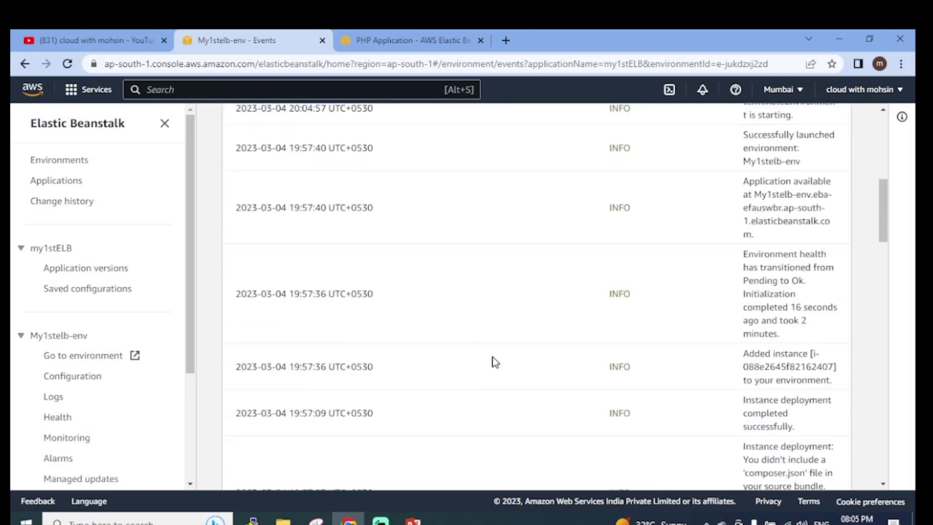
scroll(494, 357, "up", 7)
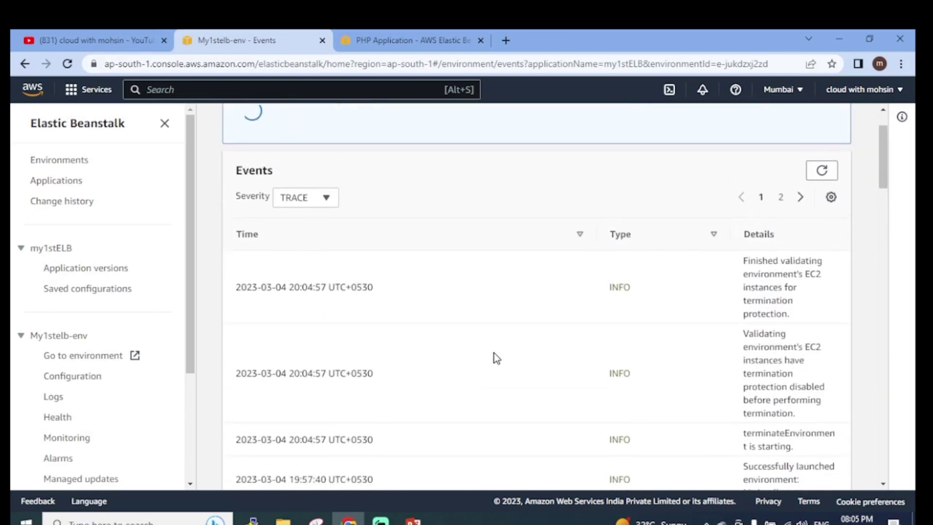
left_click(824, 175)
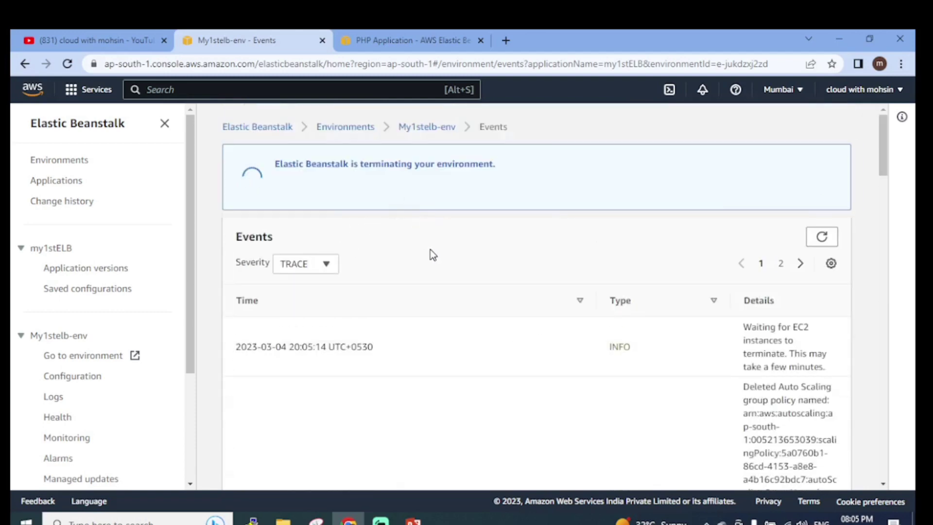
scroll(433, 255, "down", 3)
scroll(494, 277, "up", 3)
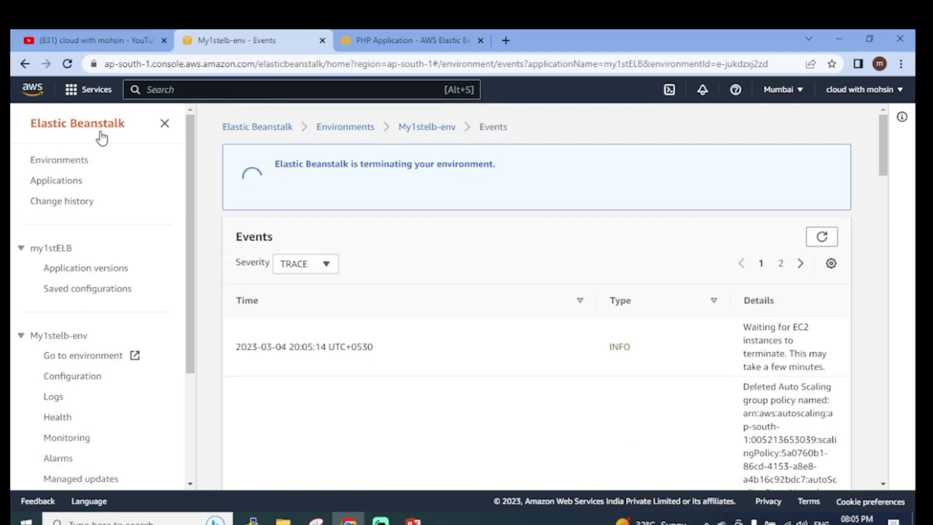
Open my1stELB from the list of all applications to view its environments.
left_click(71, 186)
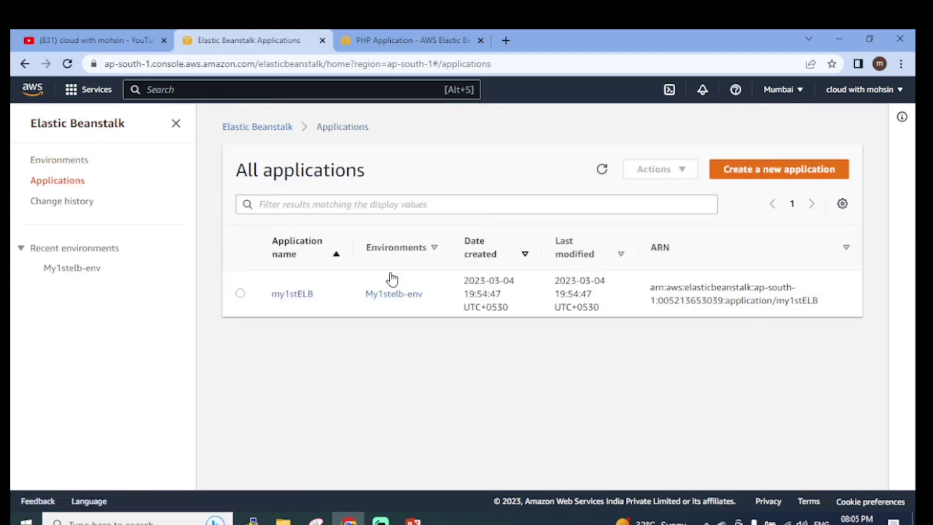
left_click(304, 295)
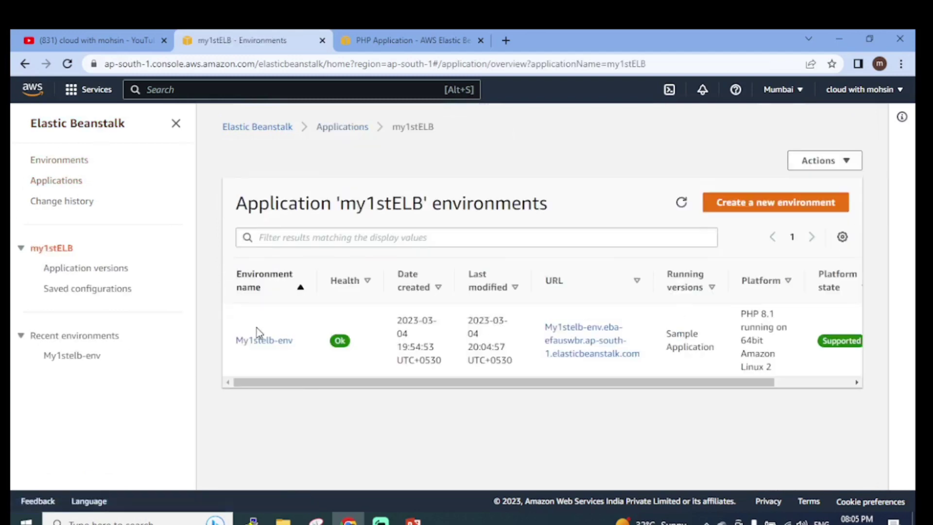
Open My1stelb-env from the list of all environments, view its termination events and read the newest entry's details.
left_click(64, 162)
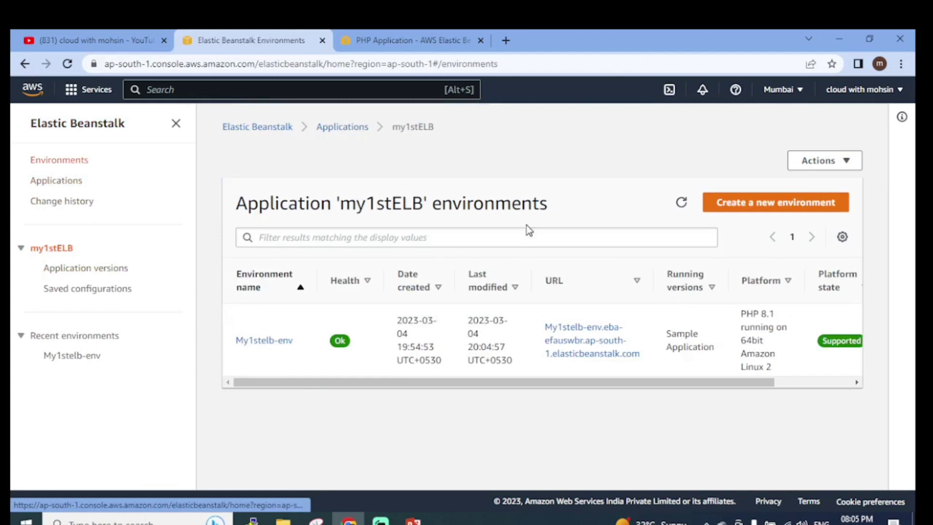
left_click(297, 307)
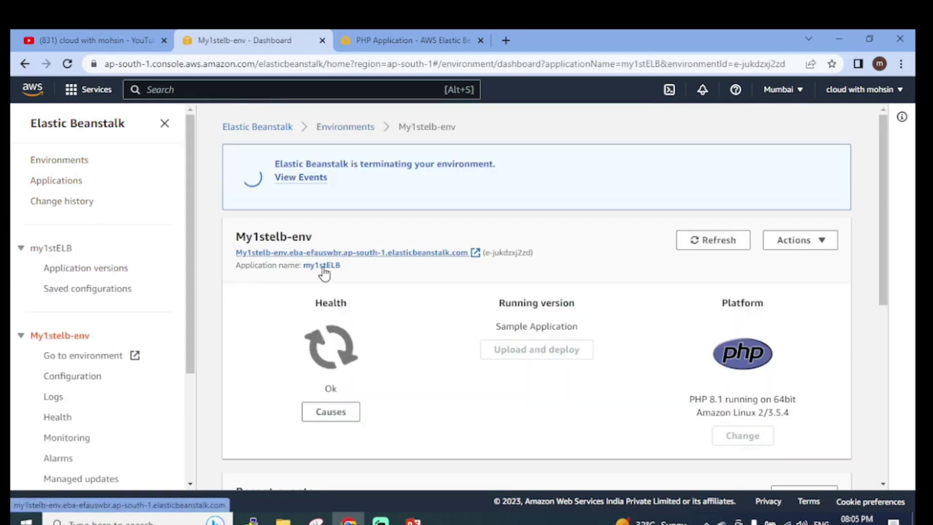
left_click(318, 177)
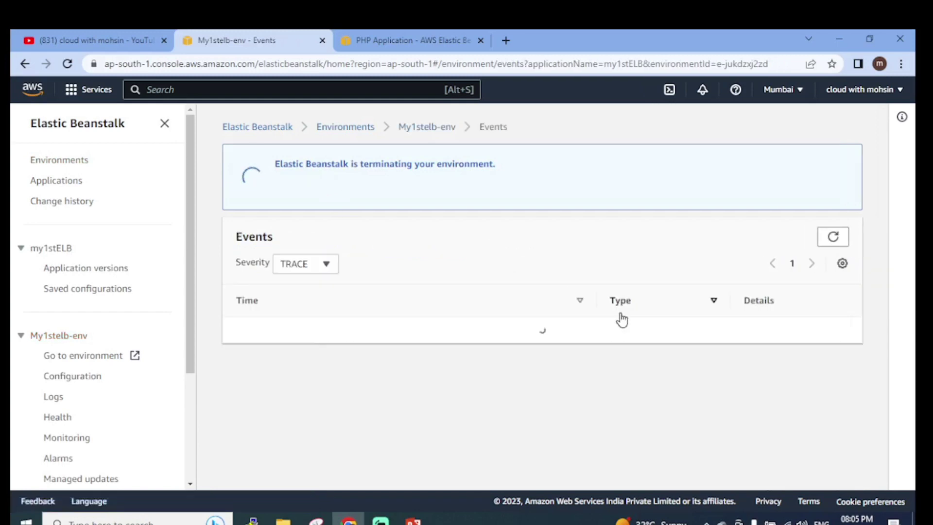
scroll(778, 343, "down", 2)
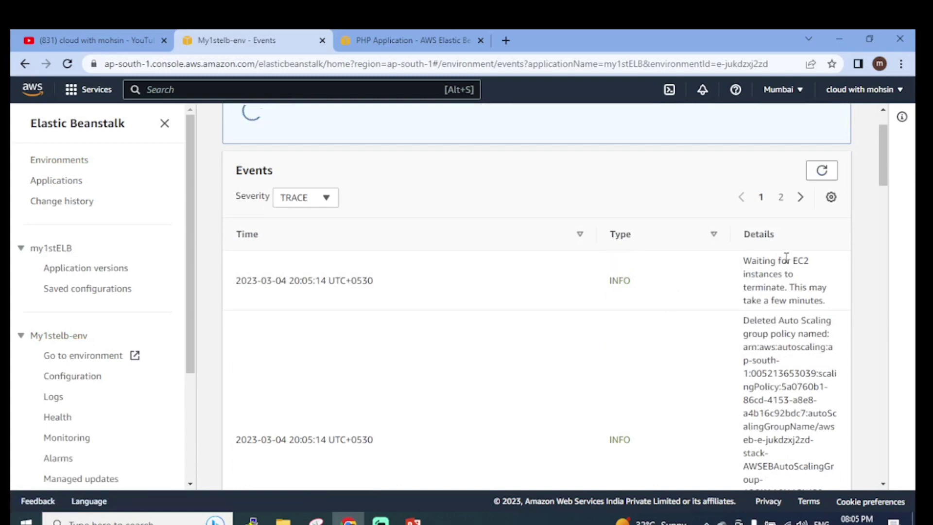
left_click_drag(743, 262, 837, 303)
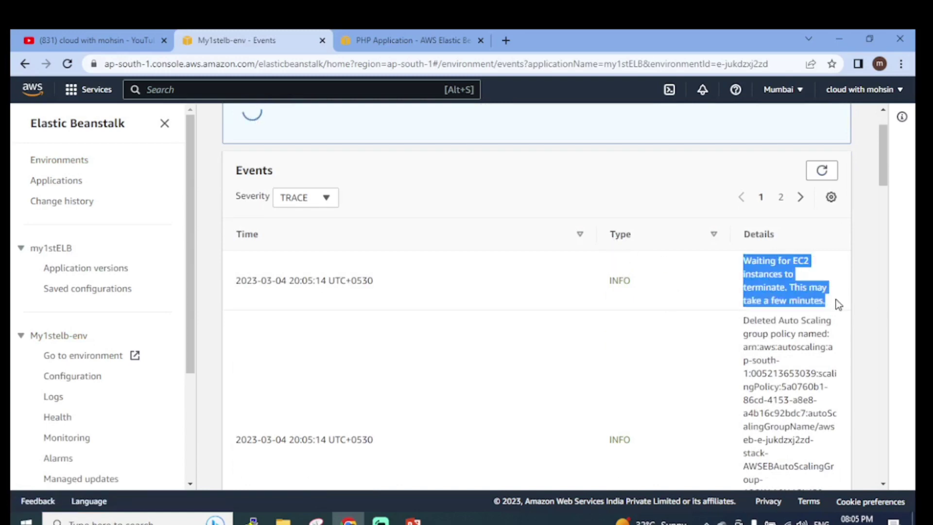
left_click(605, 355)
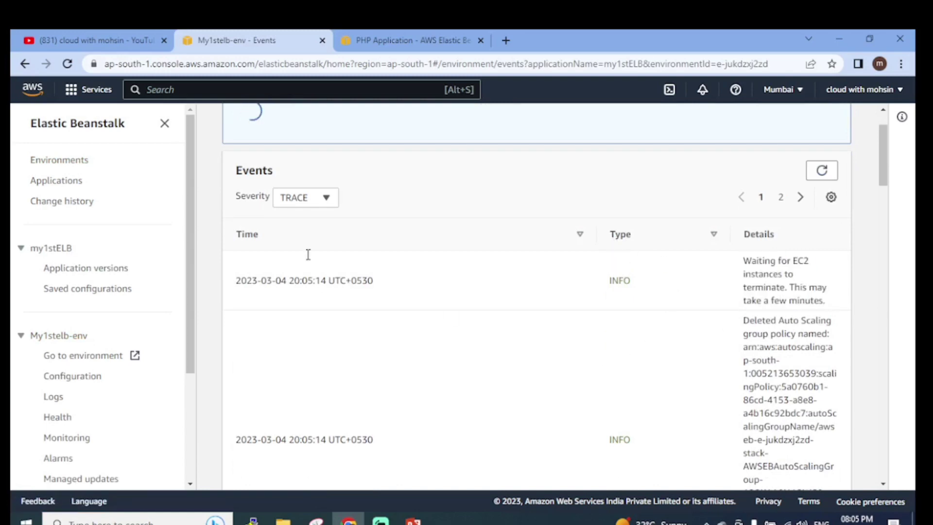
Check the deployed PHP application's web page and return to the My1stelb-env events.
left_click(417, 32)
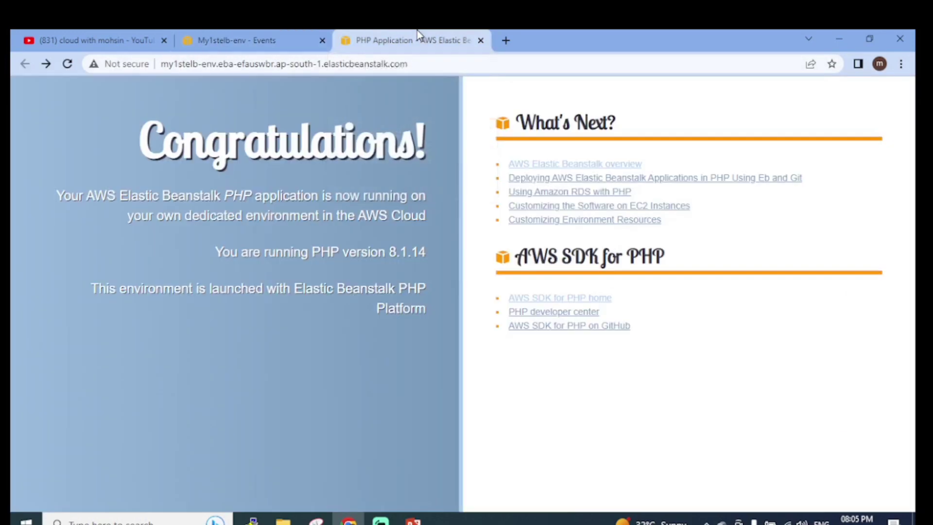
left_click(261, 34)
left_click(455, 35)
left_click(195, 40)
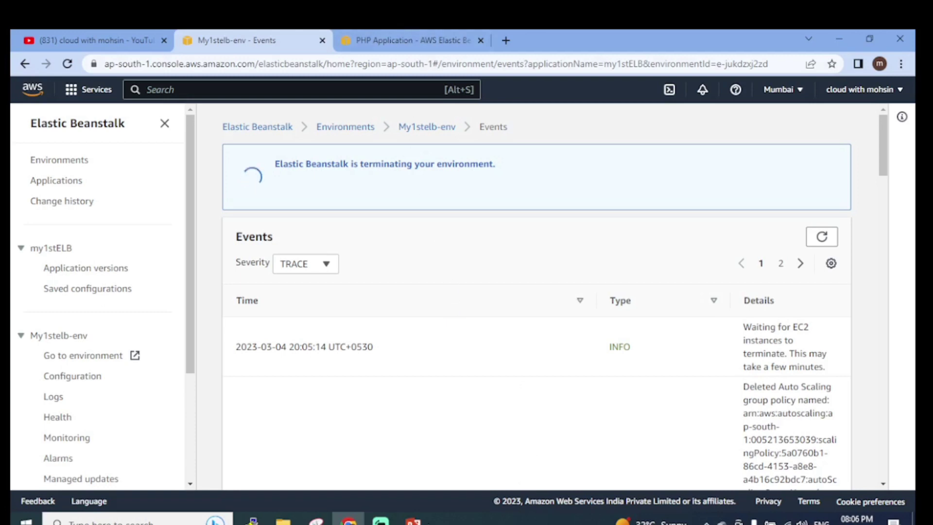
Switch to the AWS Elastic Beanstalk slide show in PowerPoint and advance to the closing thank-you slide.
left_click(414, 520)
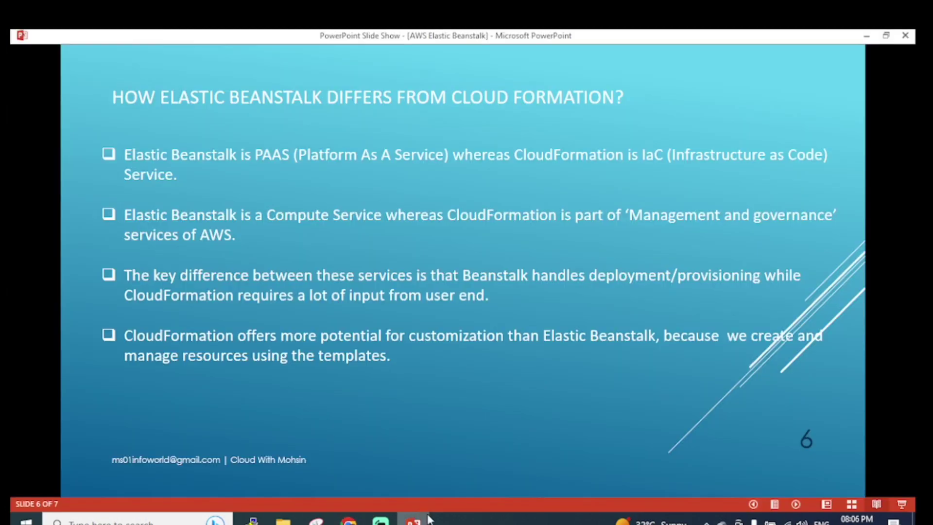
left_click(353, 408)
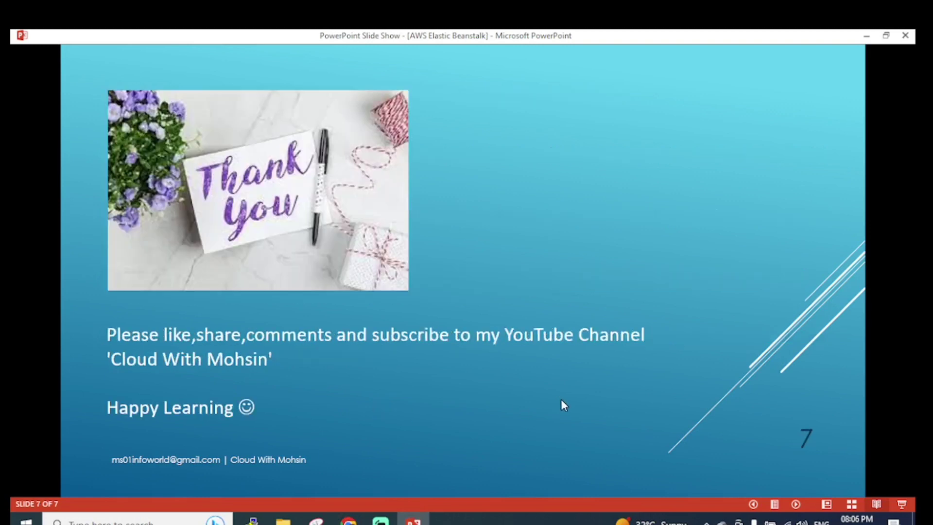